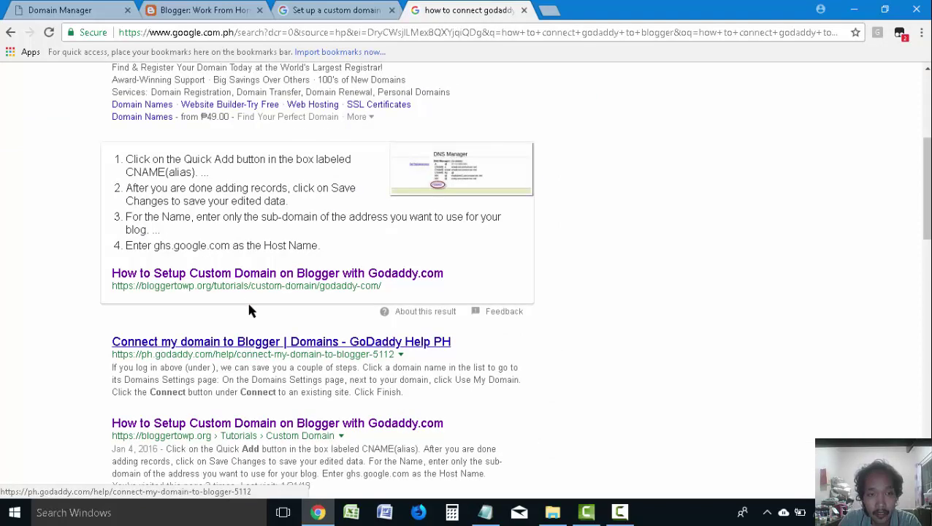
Step: Open both "How to Setup Custom Domain on Blogger with Godaddy.com" search results in new tabs and skim the article's opening instructions
right_click(250, 276)
click(292, 285)
right_click(265, 426)
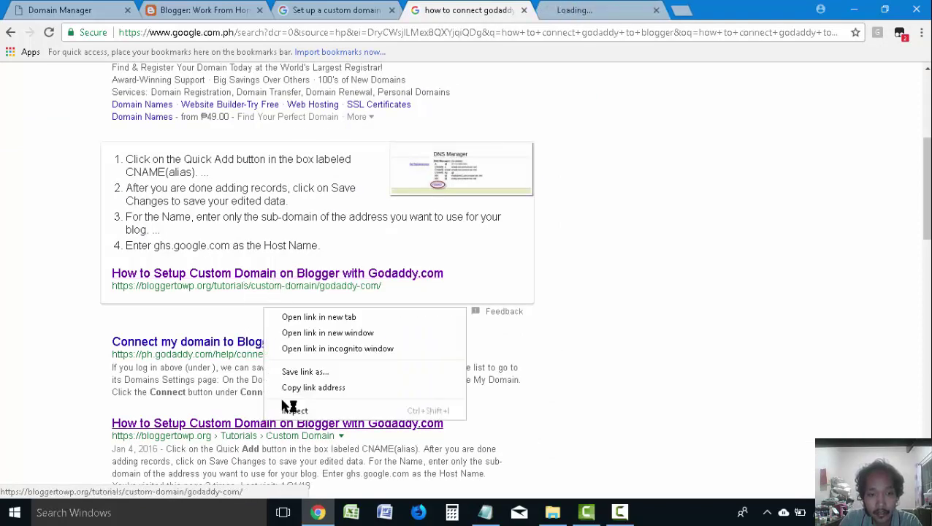
click(320, 322)
click(594, 8)
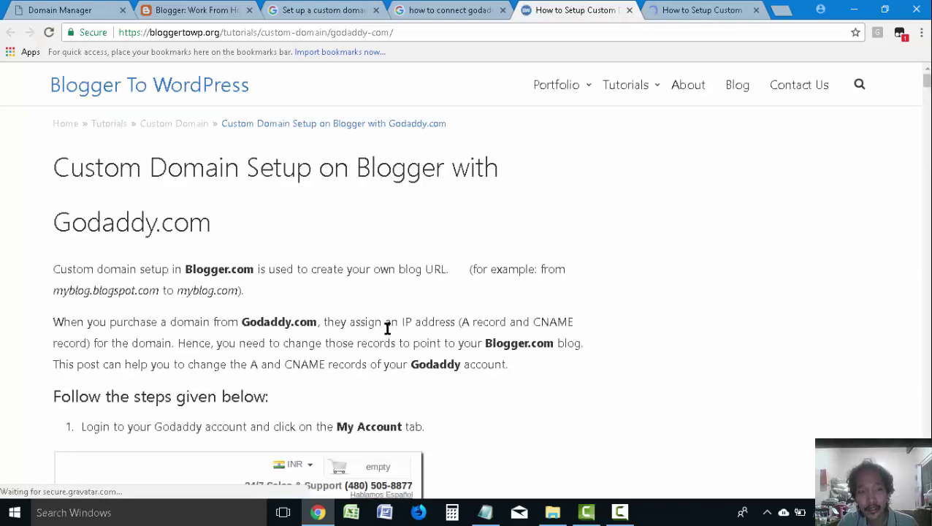
scroll(387, 329, down, 4)
scroll(449, 320, down, 3)
scroll(439, 299, down, 1)
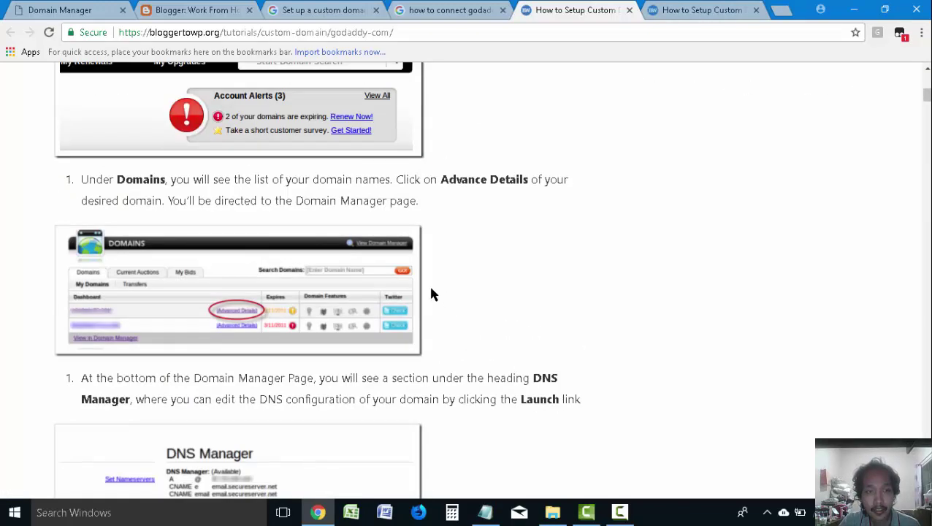
Step: Return to the GoDaddy Domain Manager and open the list of owned domains
click(181, 11)
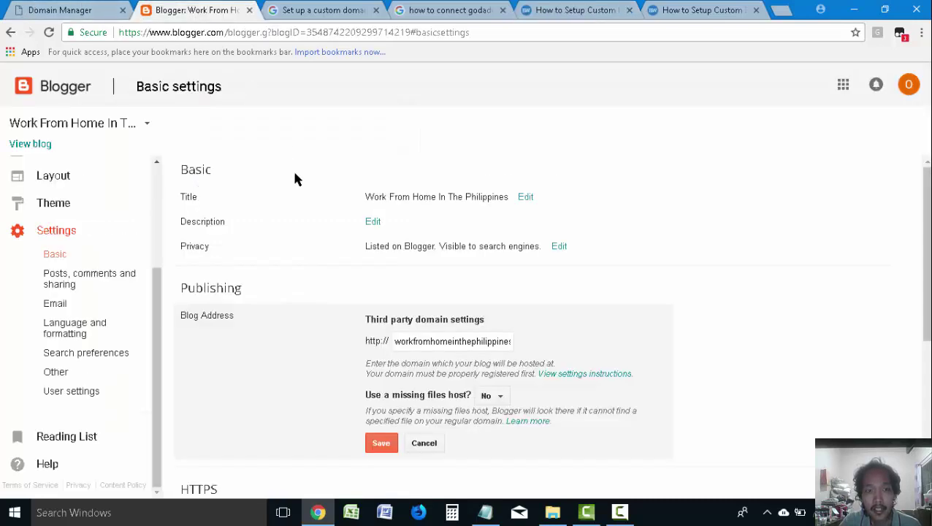
click(37, 9)
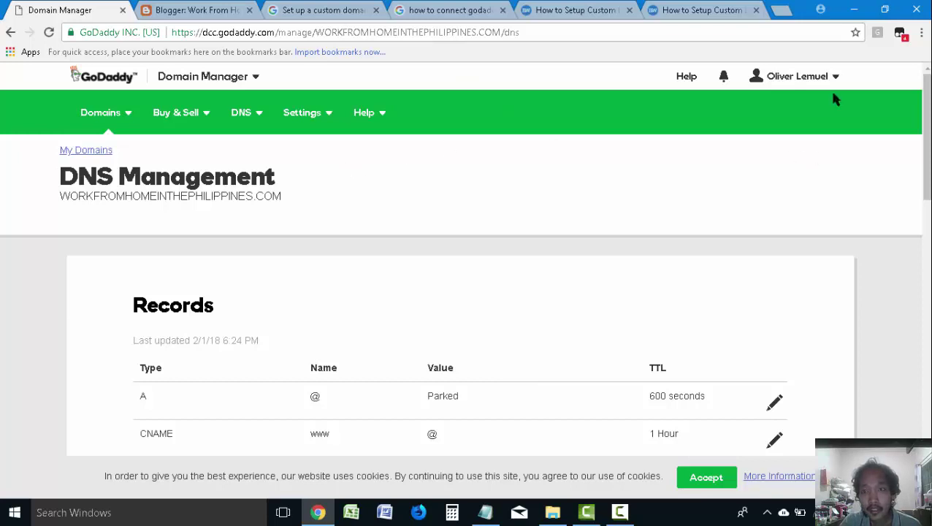
click(817, 76)
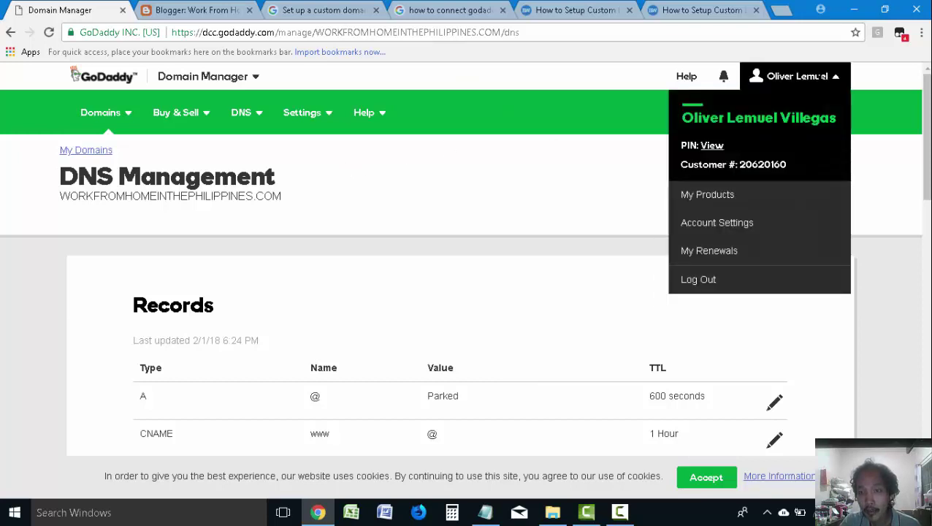
click(555, 193)
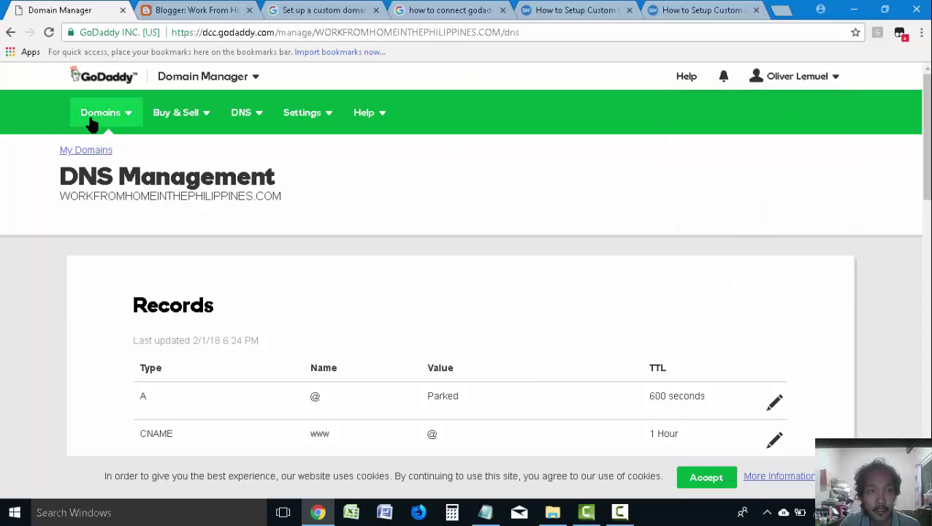
click(101, 115)
click(108, 139)
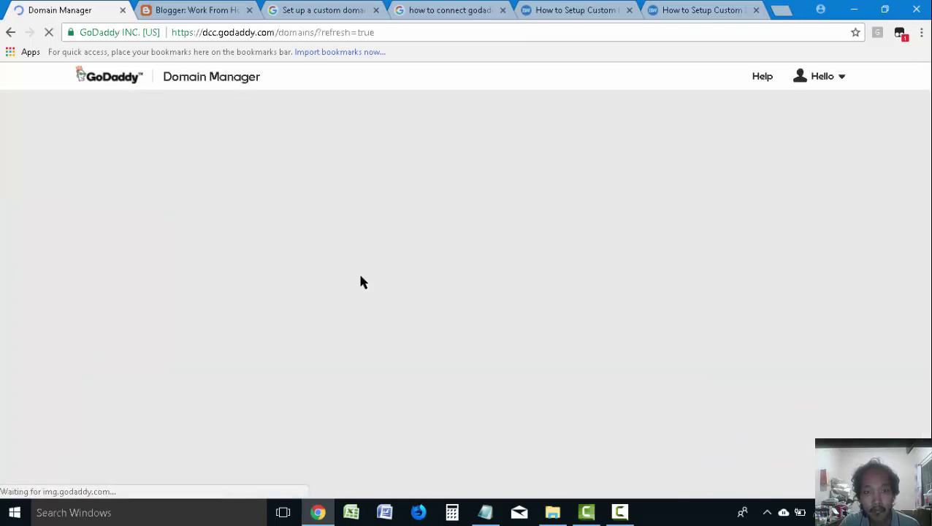
Step: Check the tutorial's first instructions and open the domain settings of workfromhomeinthephilippines.com in GoDaddy
click(712, 9)
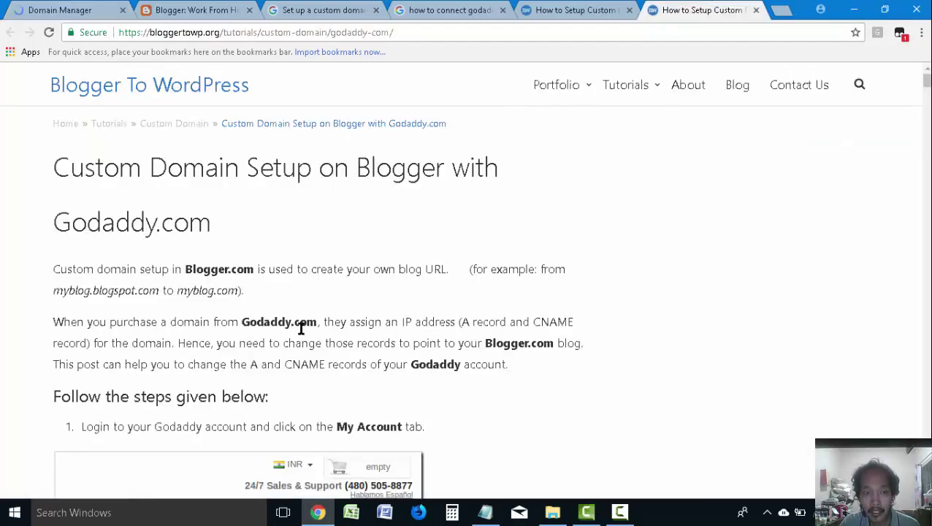
scroll(213, 359, down, 2)
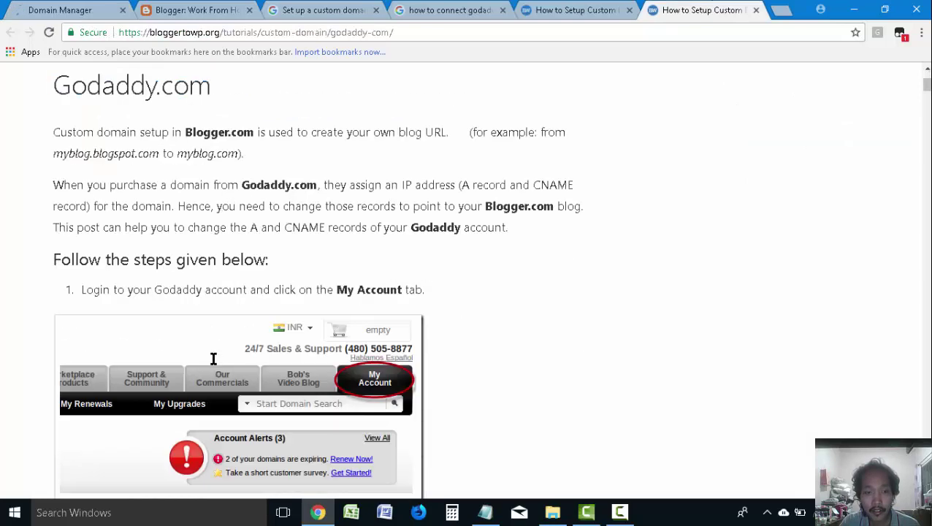
click(30, 9)
click(660, 6)
scroll(482, 215, down, 2)
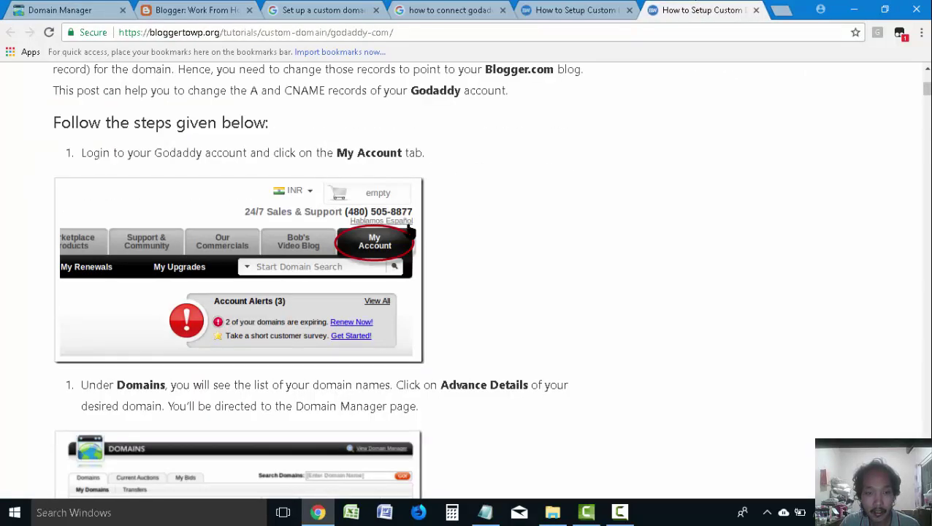
click(82, 9)
scroll(256, 316, down, 1)
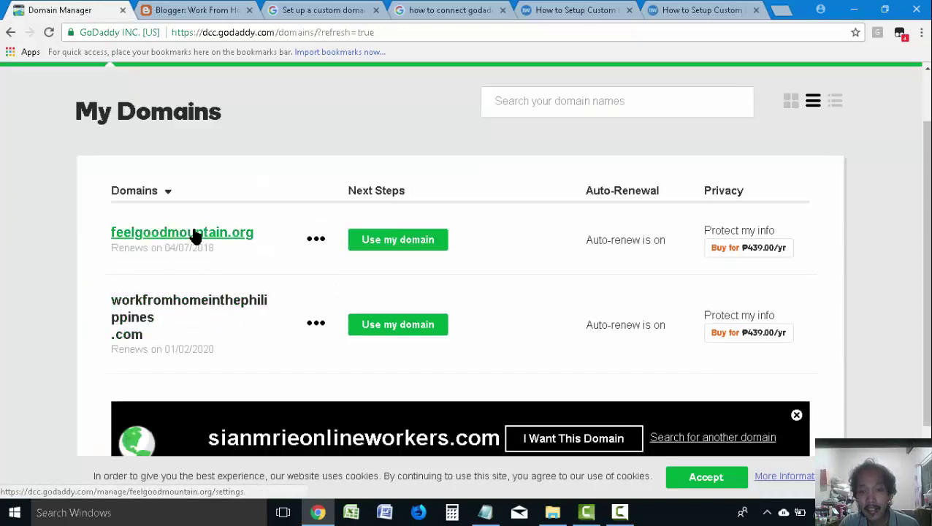
click(161, 313)
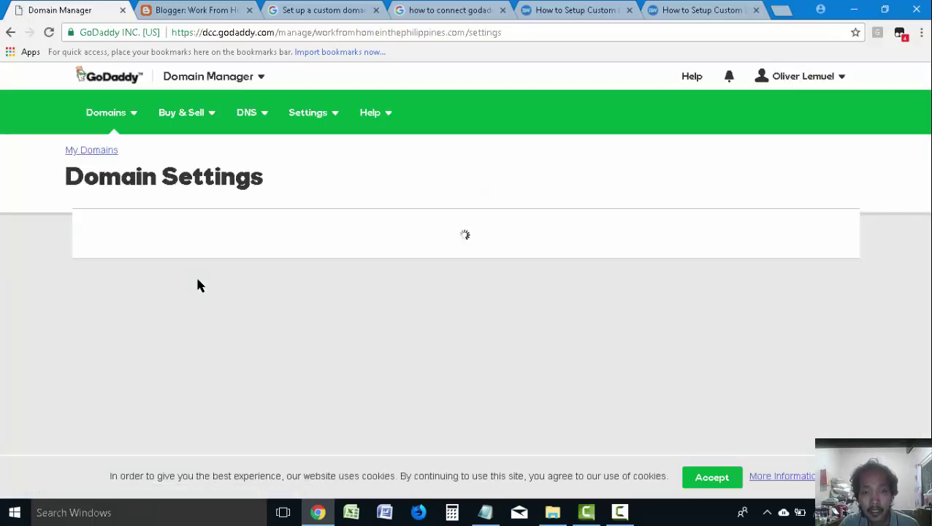
Step: Open DNS management for workfromhomeinthephilippines.com from its additional settings
scroll(198, 285, down, 4)
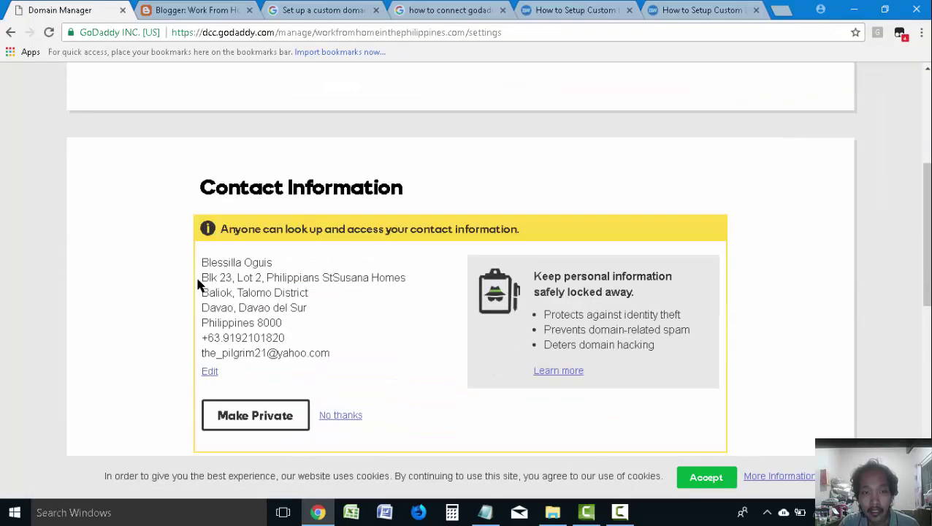
scroll(198, 285, down, 3)
scroll(198, 285, up, 3)
scroll(198, 285, down, 5)
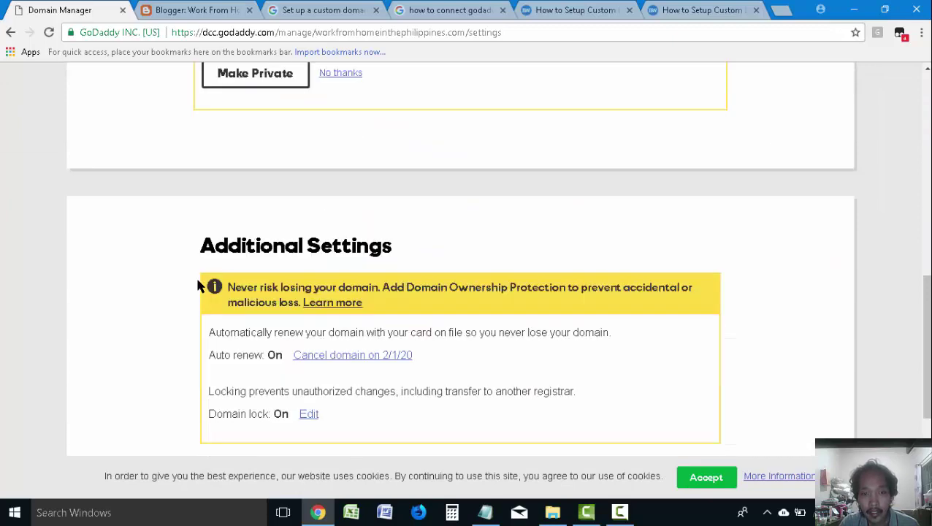
scroll(198, 285, down, 2)
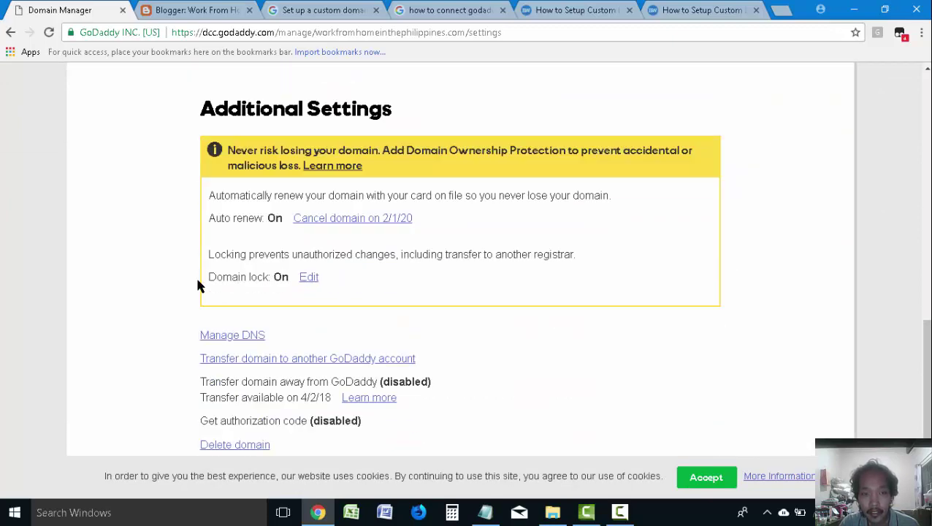
scroll(198, 280, down, 1)
click(240, 271)
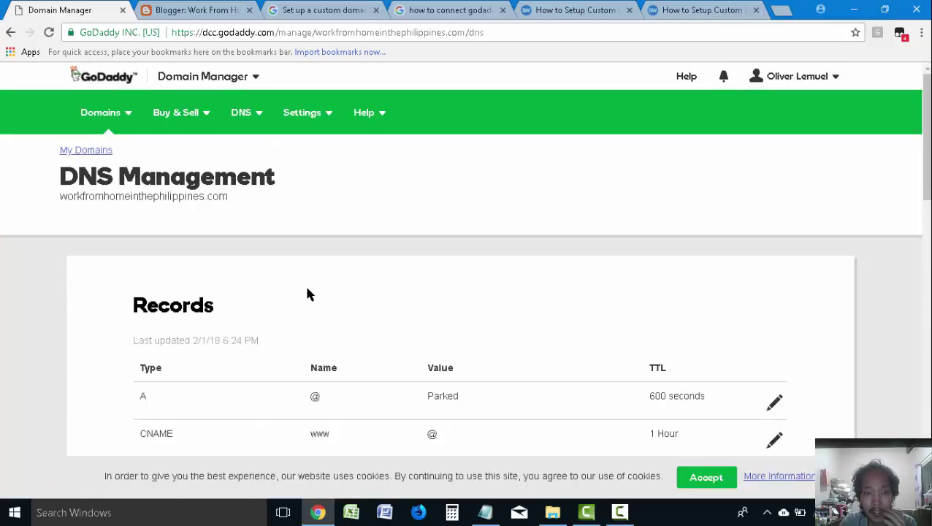
Step: Examine the A, CNAME and NS entries in the domain's DNS records table
scroll(307, 291, down, 3)
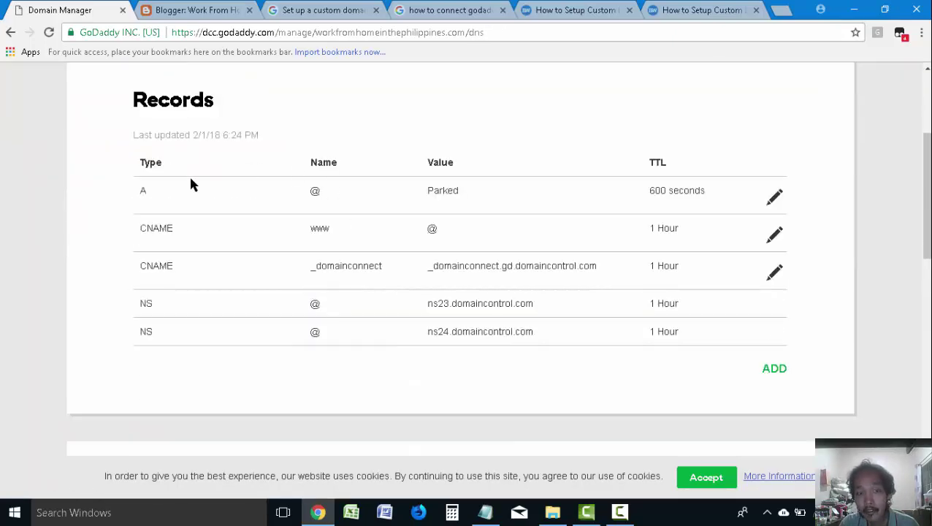
double_click(146, 191)
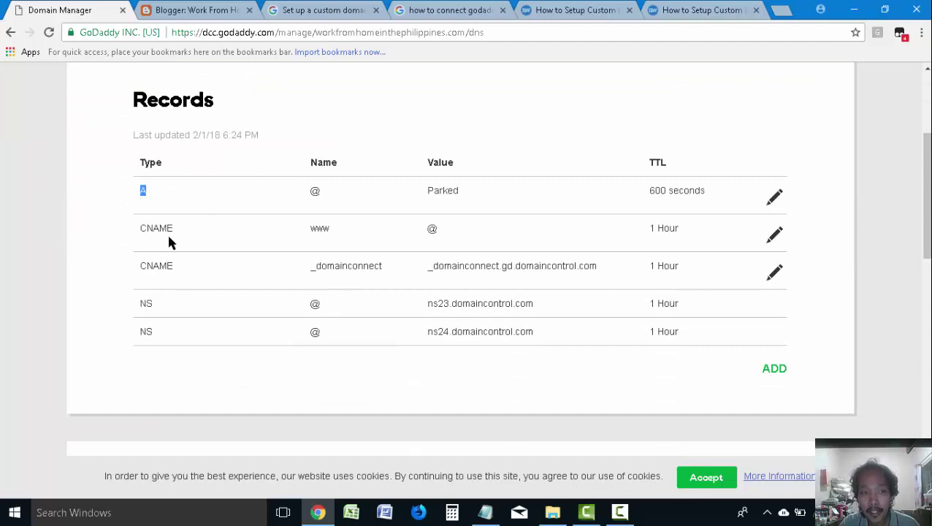
click(138, 241)
double_click(155, 202)
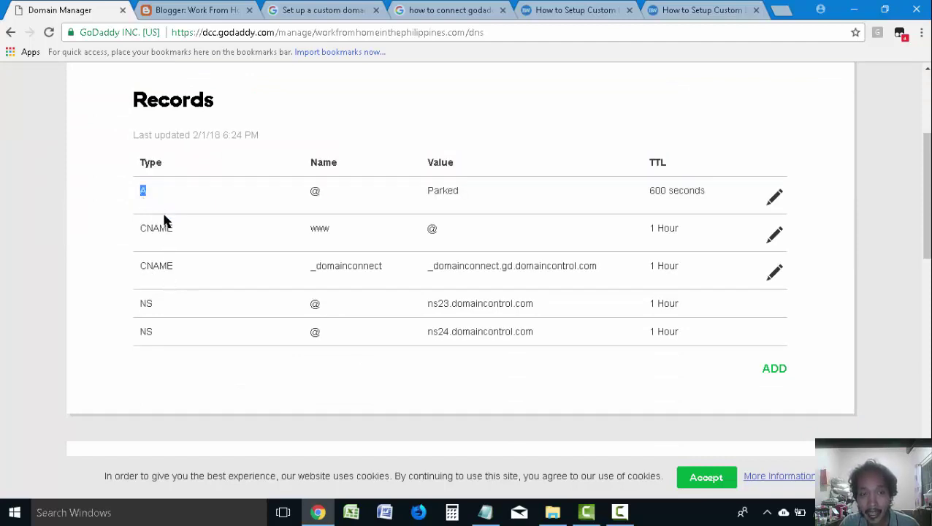
click(164, 221)
drag(192, 232, 166, 276)
click(166, 296)
drag(165, 312, 127, 297)
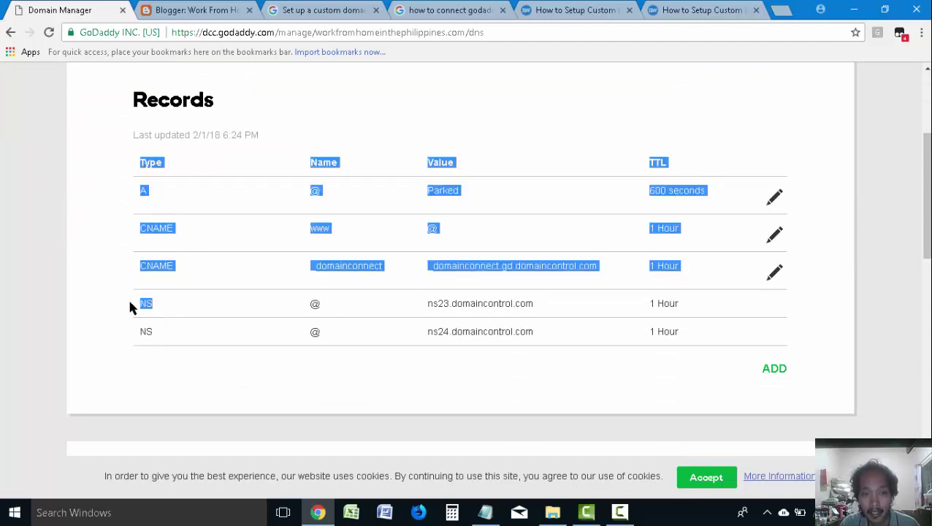
click(163, 314)
click(180, 333)
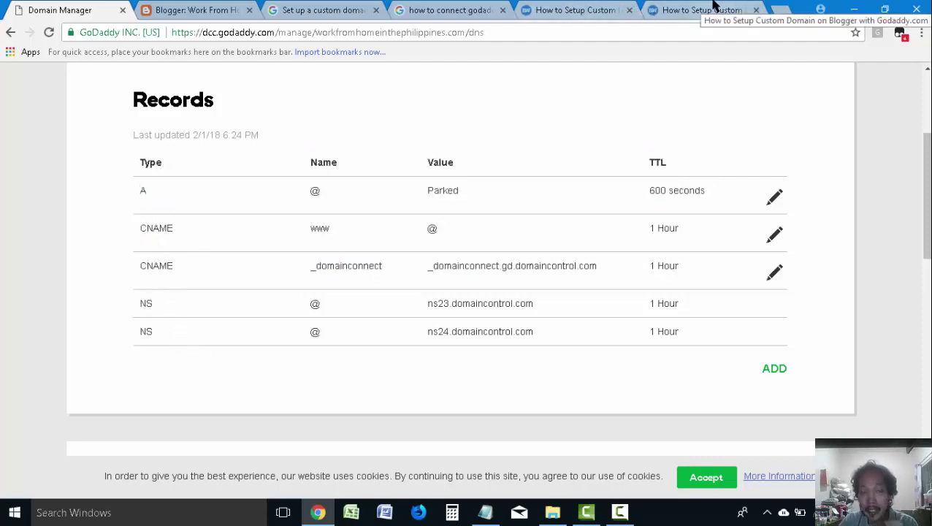
drag(175, 197, 130, 200)
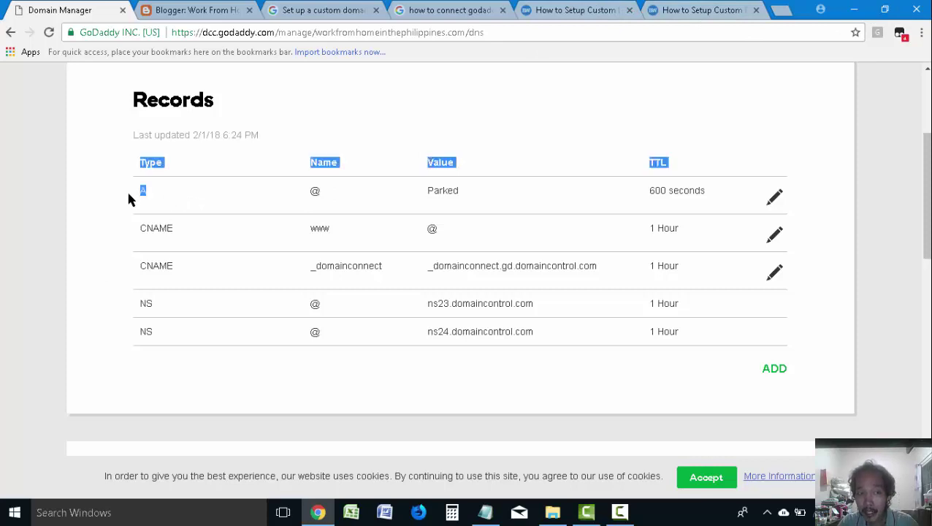
drag(187, 245, 166, 266)
click(154, 214)
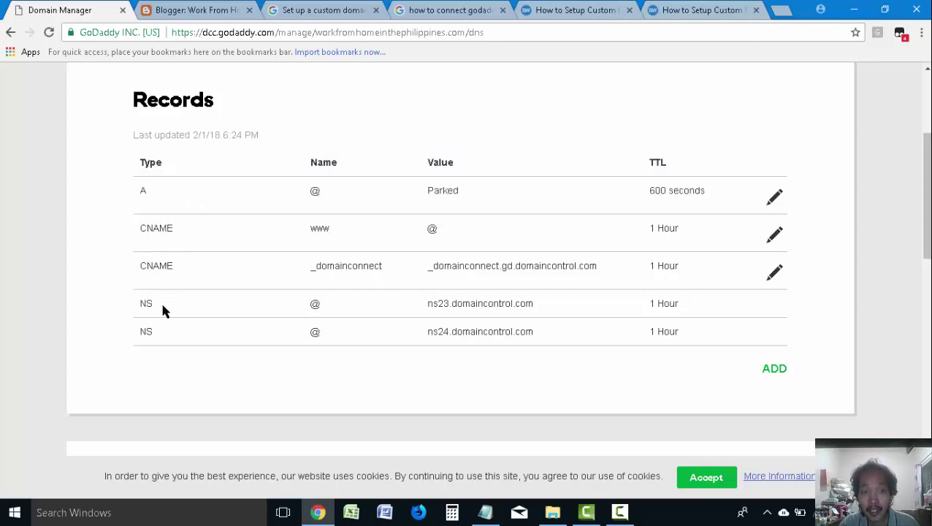
drag(163, 308, 221, 367)
click(220, 367)
Step: Read the tutorial's A (Host) record instructions and compare them with the domain's DNS record types
click(731, 7)
scroll(403, 292, down, 3)
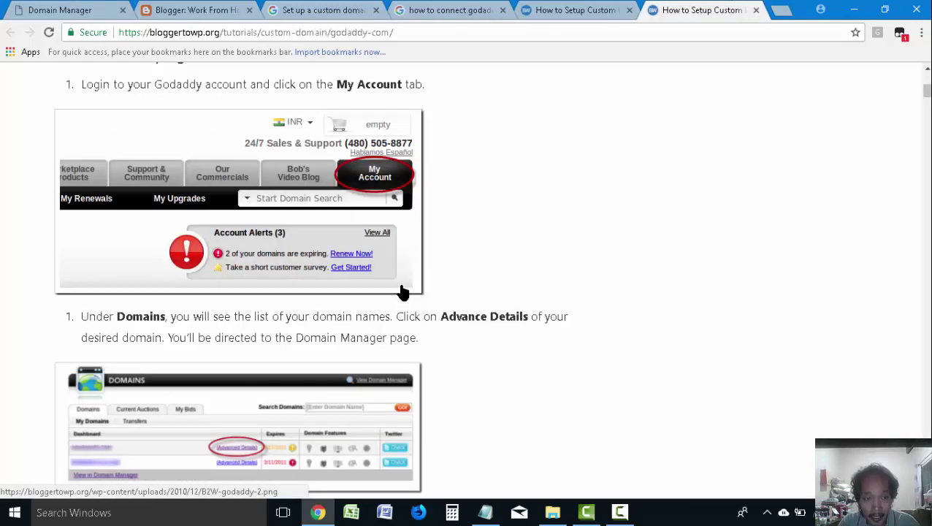
scroll(402, 293, down, 3)
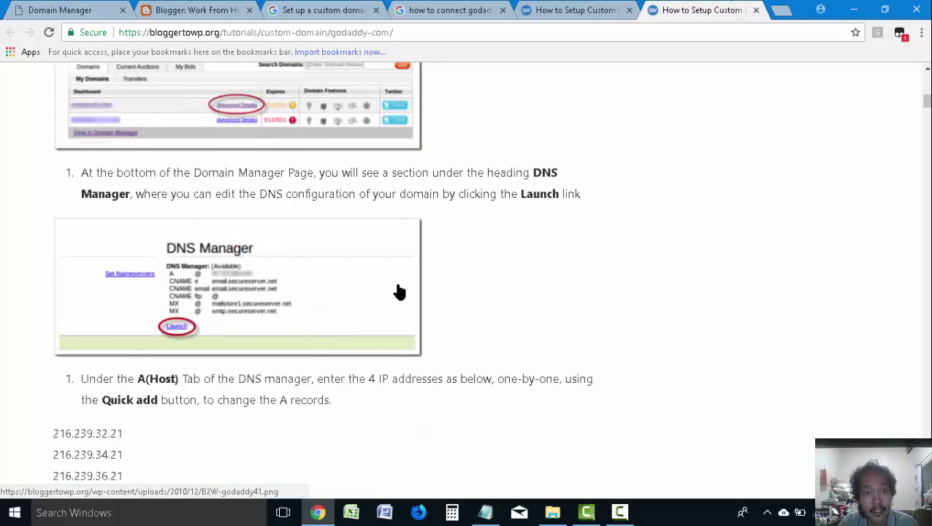
scroll(400, 292, down, 1)
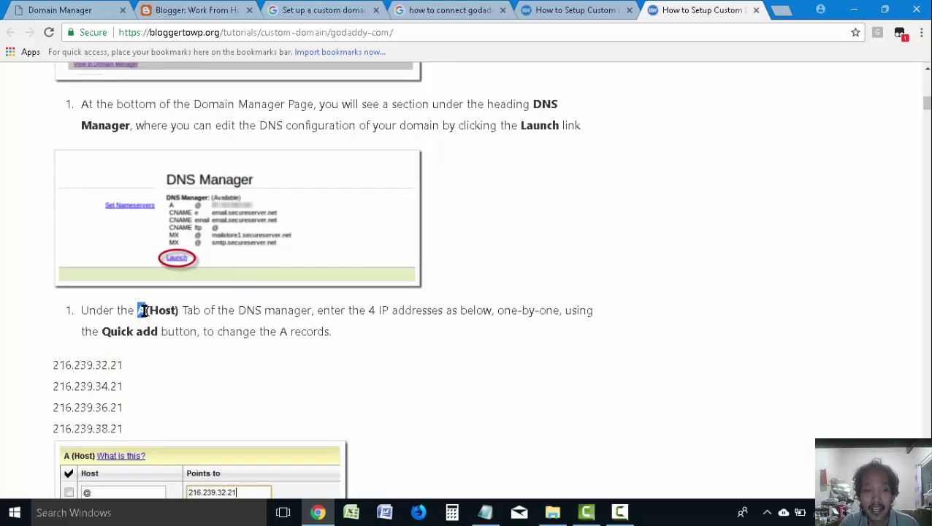
click(73, 10)
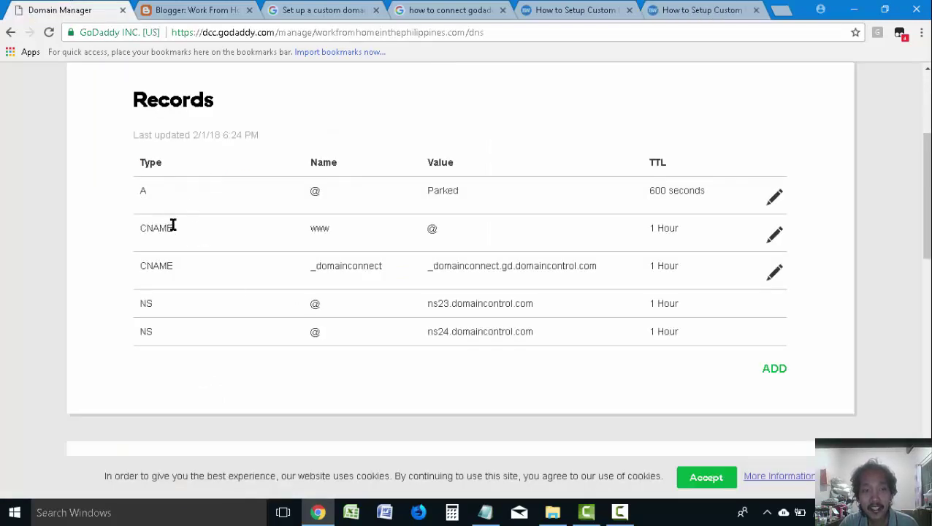
drag(166, 226, 174, 261)
click(178, 274)
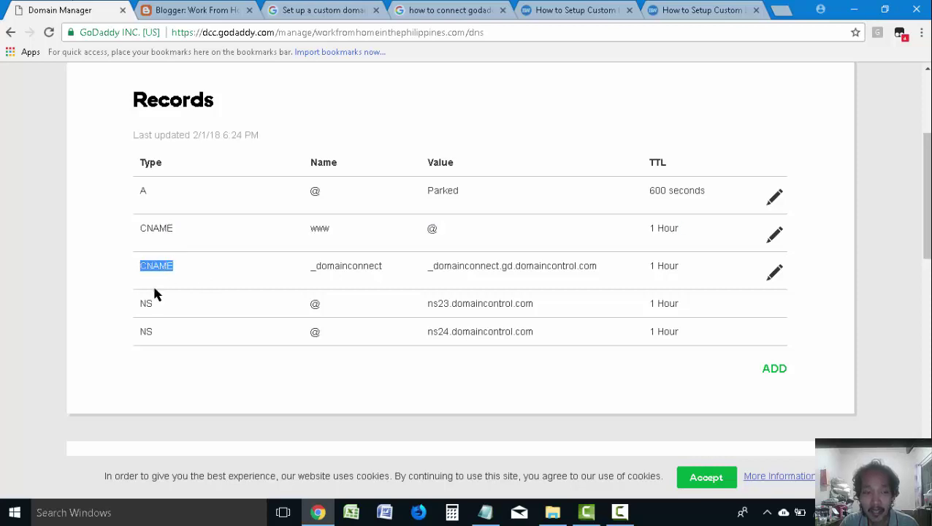
drag(136, 157, 146, 316)
click(163, 346)
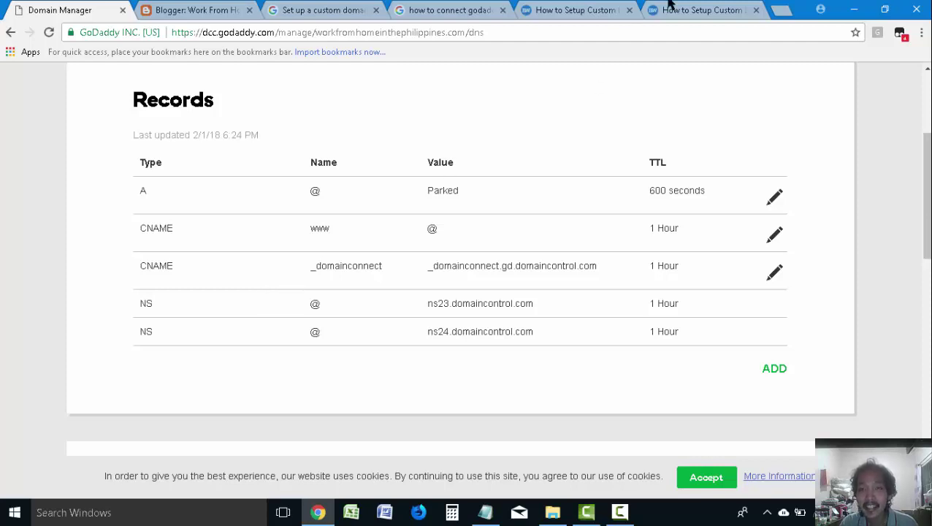
click(703, 7)
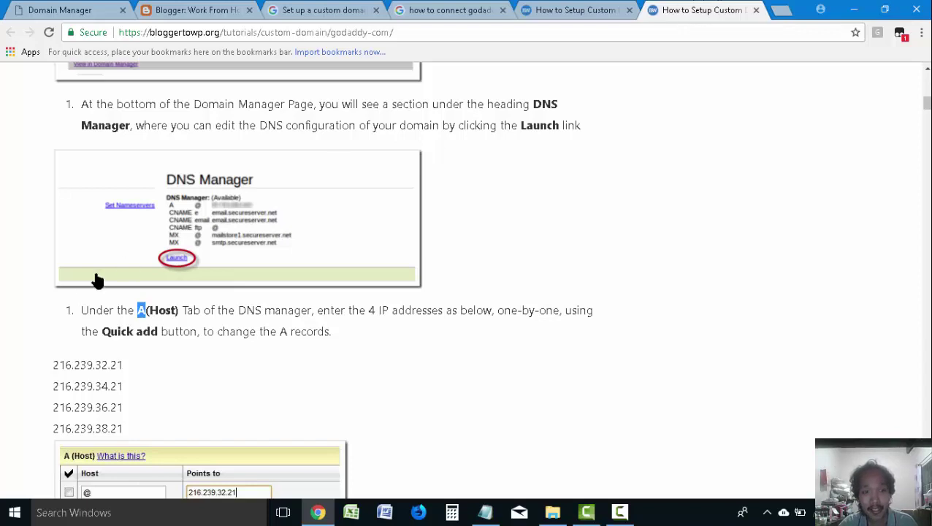
click(94, 7)
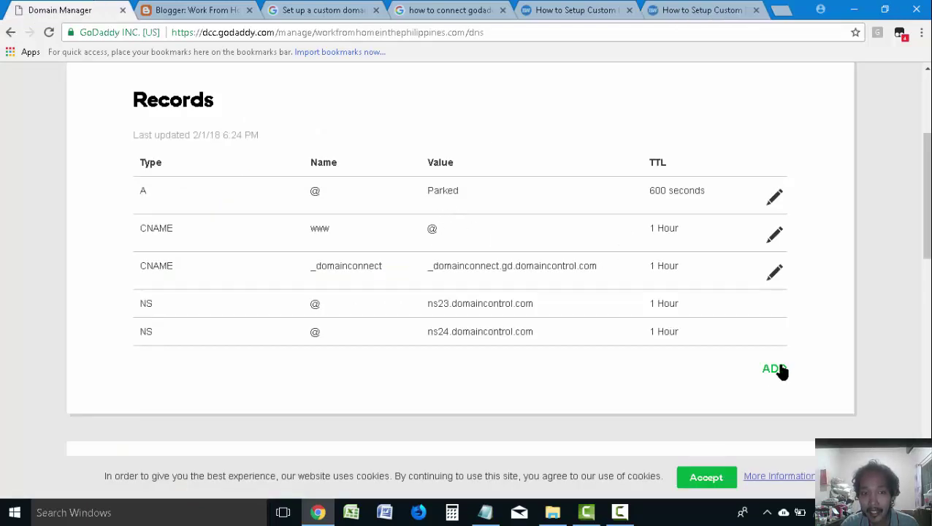
Step: Open the domain's A record for editing and copy the first IP address, 216.239.32.21, from the tutorial
click(777, 202)
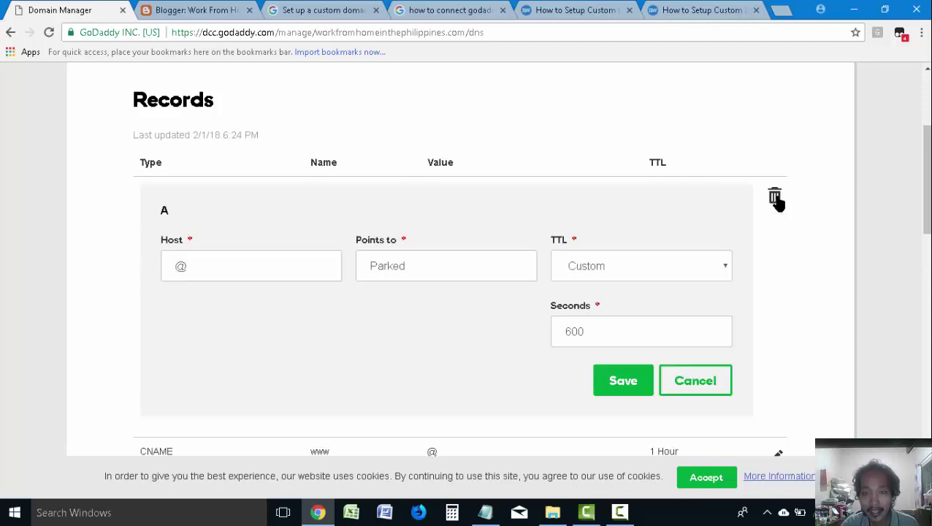
click(488, 260)
click(685, 7)
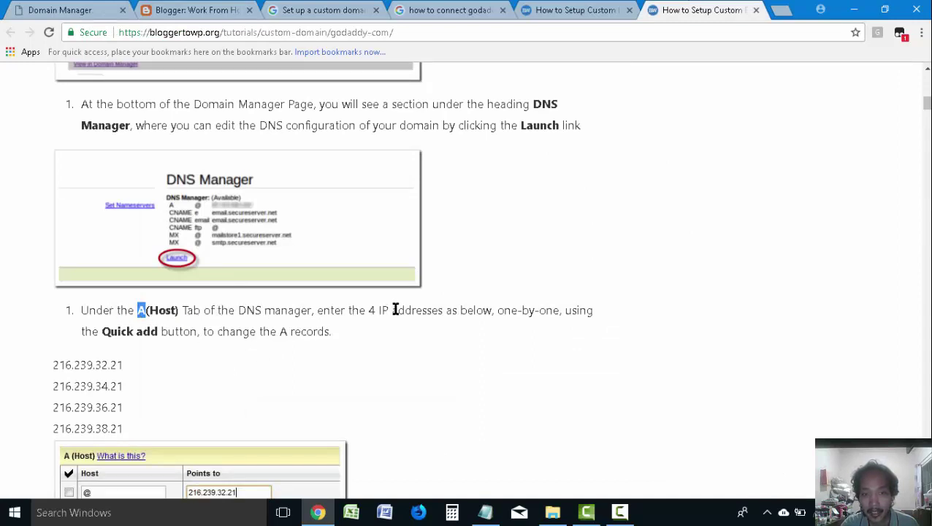
drag(136, 365, 49, 365)
key(ctrl+c)
click(61, 8)
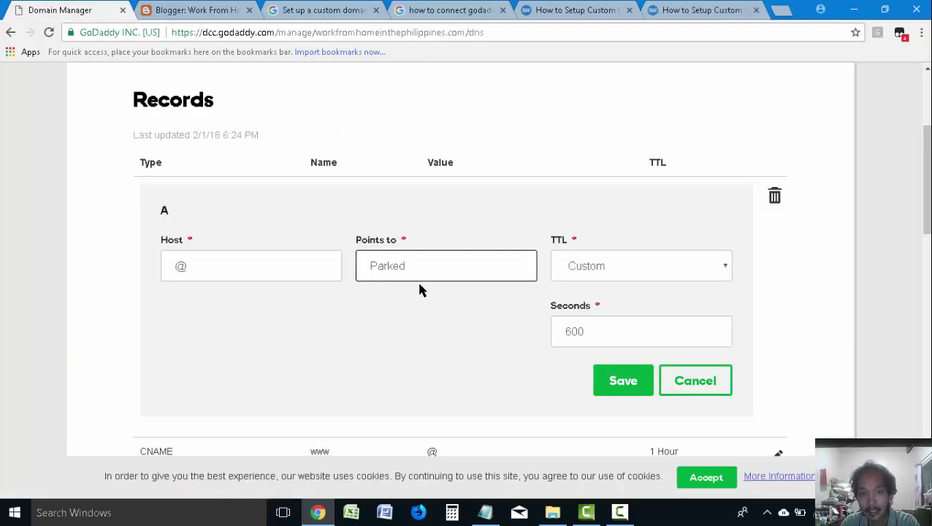
Step: Replace the A record's Points to value with 216.239.32.21
click(607, 261)
click(460, 274)
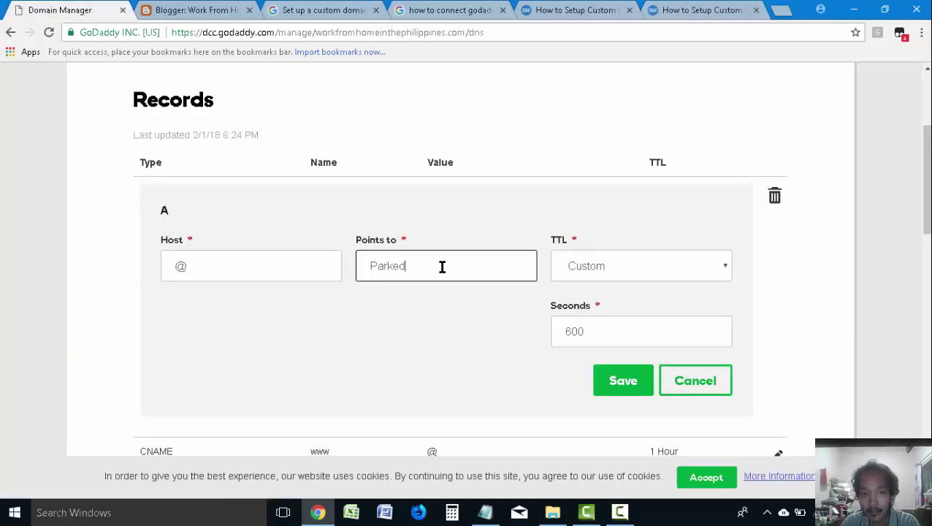
key(ctrl+a)
key(BackSpace)
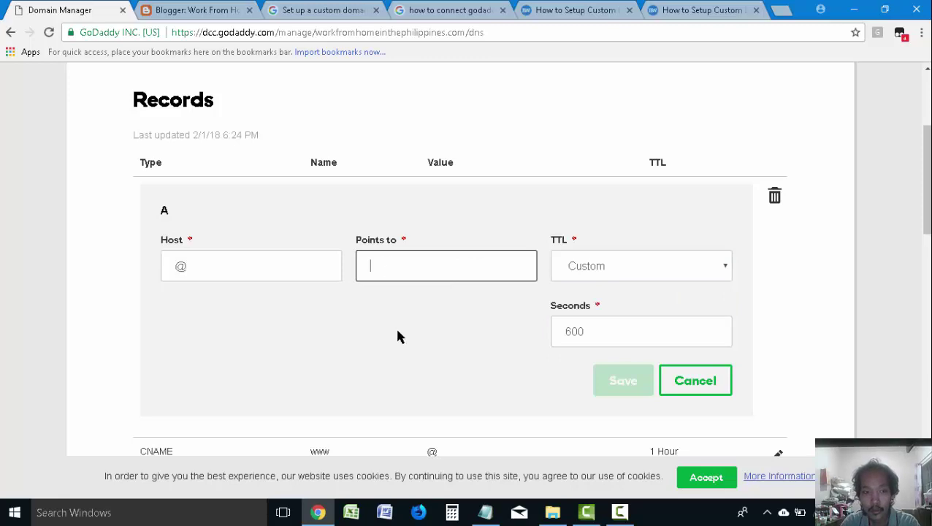
scroll(395, 333, down, 2)
scroll(409, 322, up, 2)
key(ctrl+v)
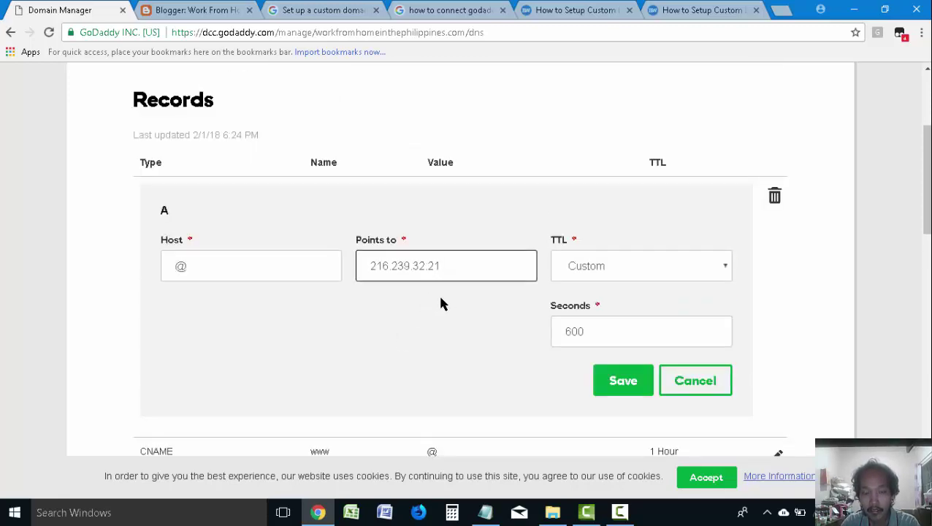
Step: Review the tutorial's A record example and place its browser tab next to the Domain Manager tab
click(678, 7)
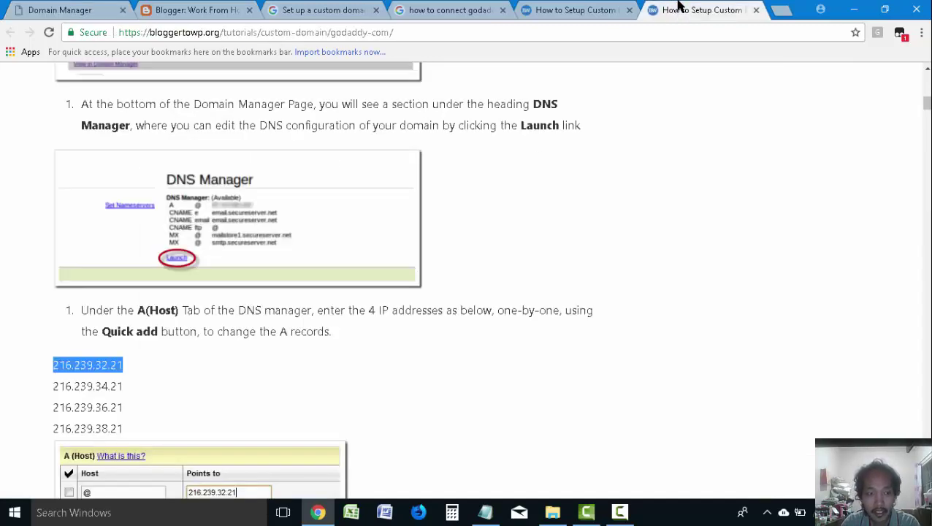
scroll(584, 209, down, 3)
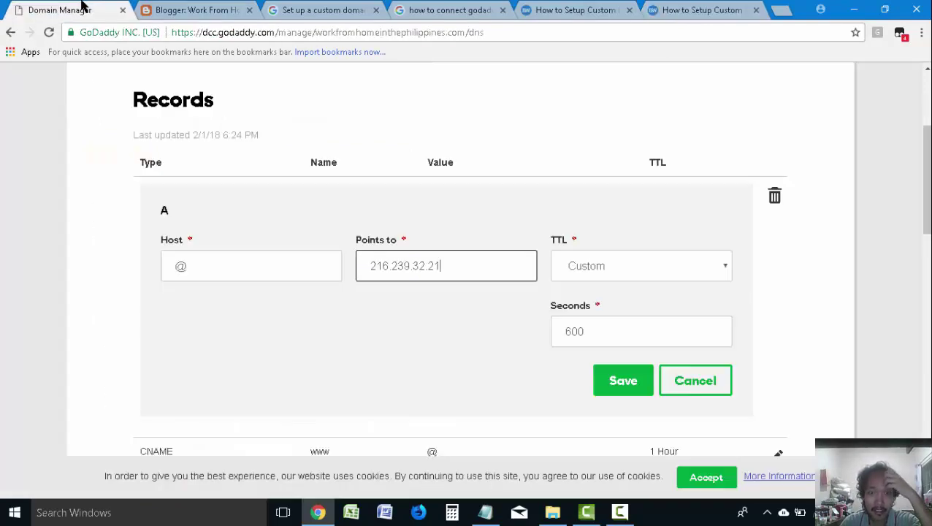
click(84, 8)
click(686, 10)
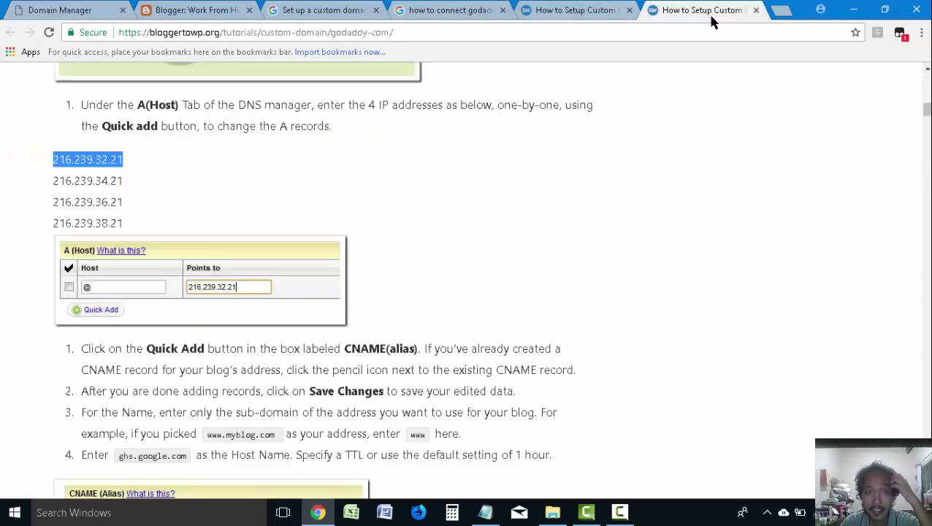
drag(655, 10, 146, 10)
click(58, 10)
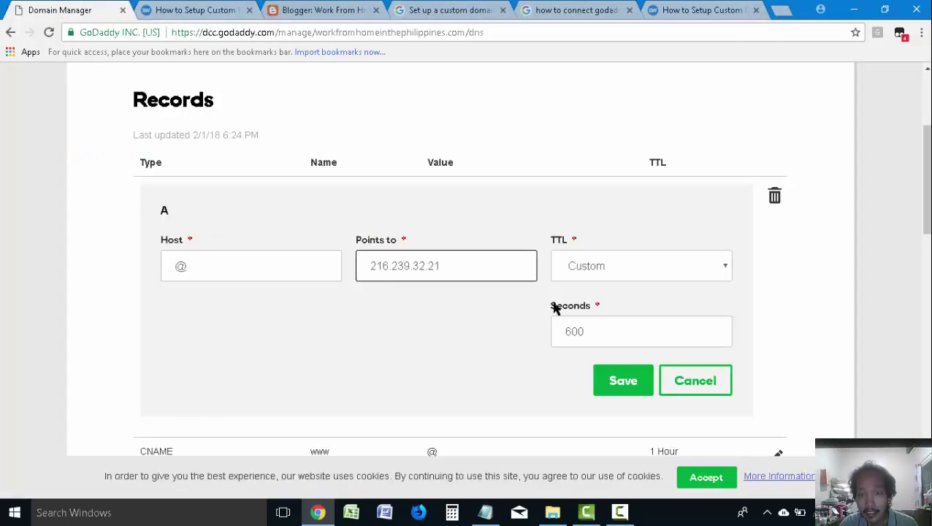
Step: Check the TTL choices for the edited A record and save the record
click(620, 273)
click(615, 273)
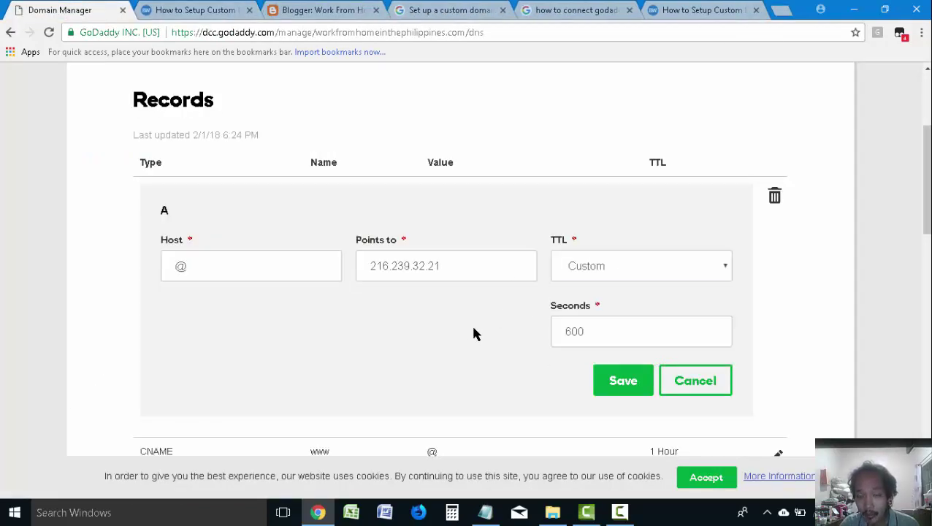
click(683, 10)
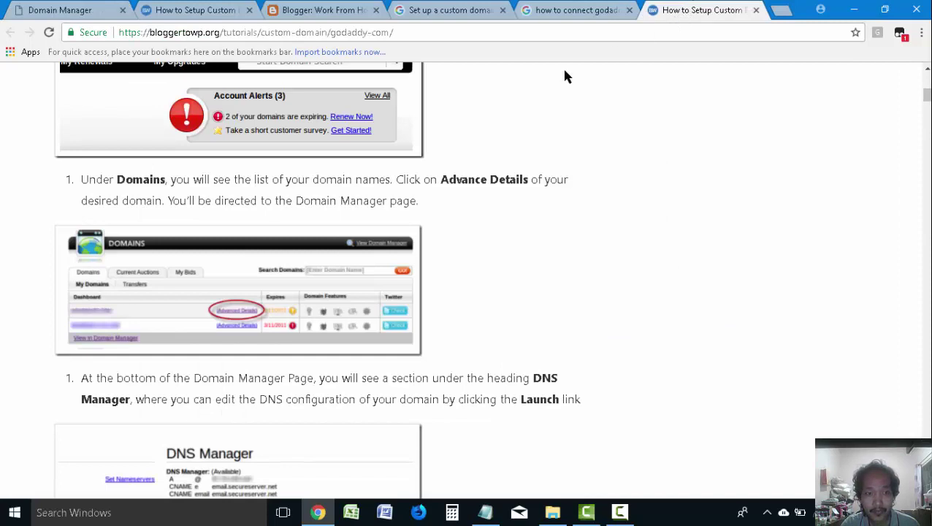
click(86, 7)
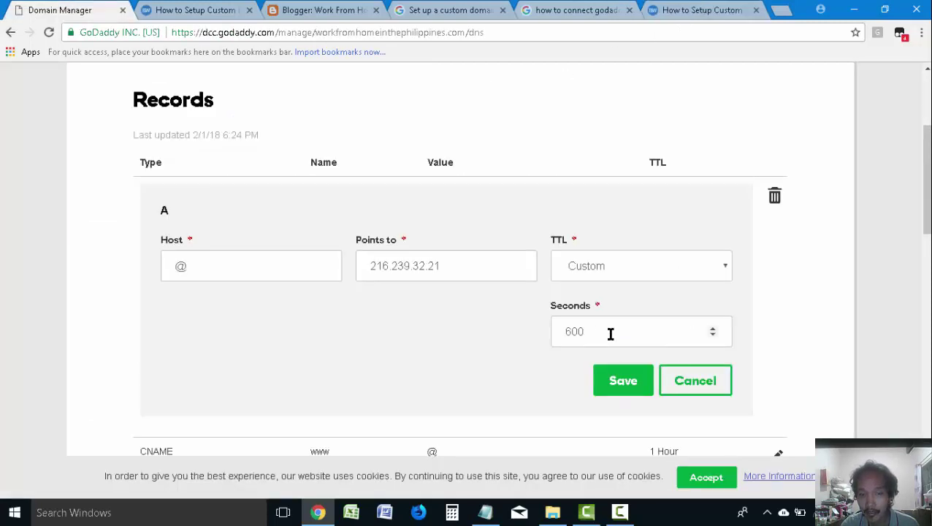
click(621, 387)
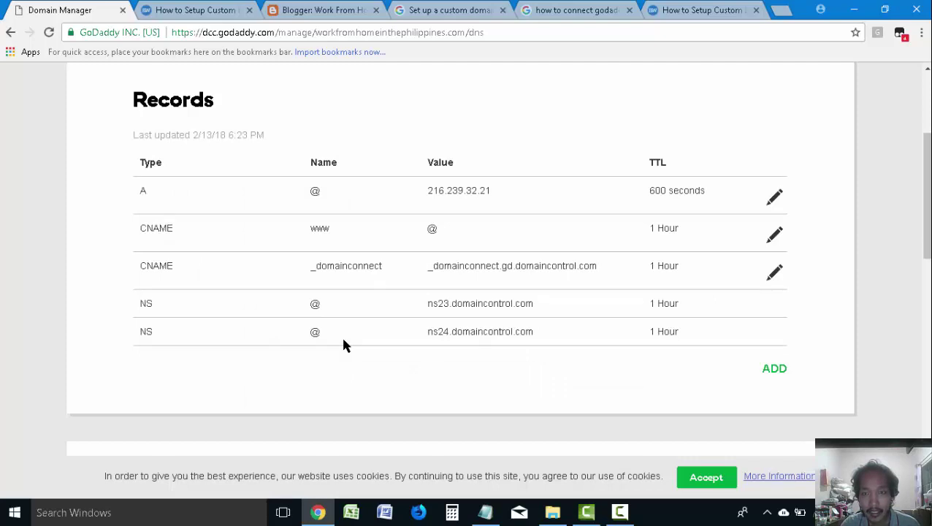
Step: Copy the second IP address, 216.239.34.21, from the tutorial and return to the DNS records
click(675, 4)
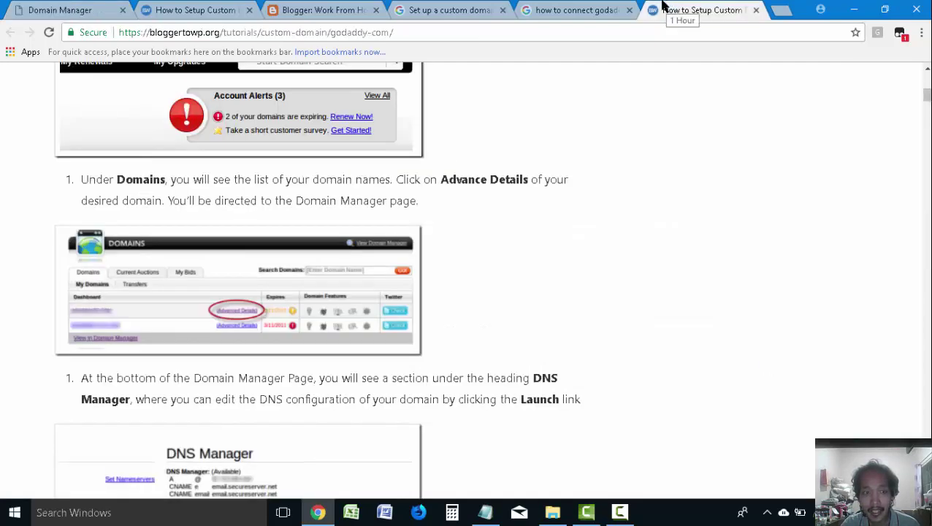
click(183, 10)
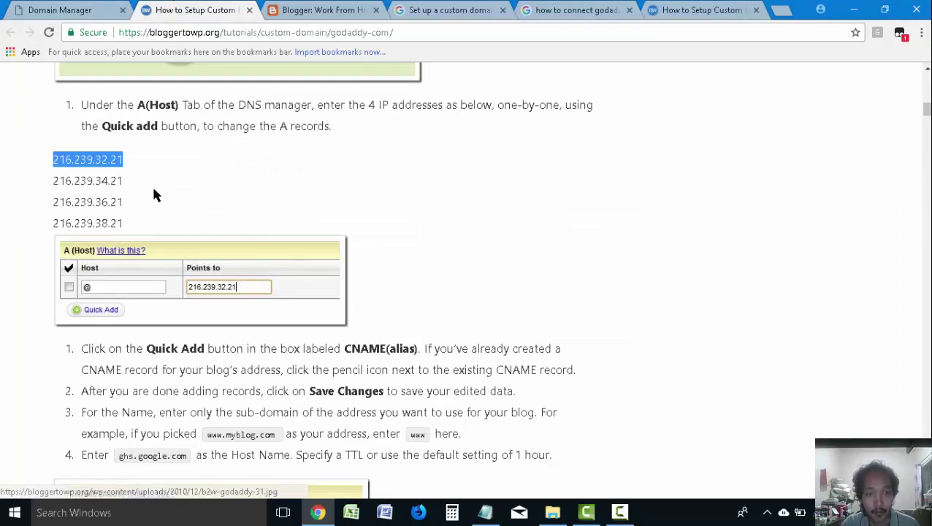
drag(138, 181, 50, 187)
click(122, 181)
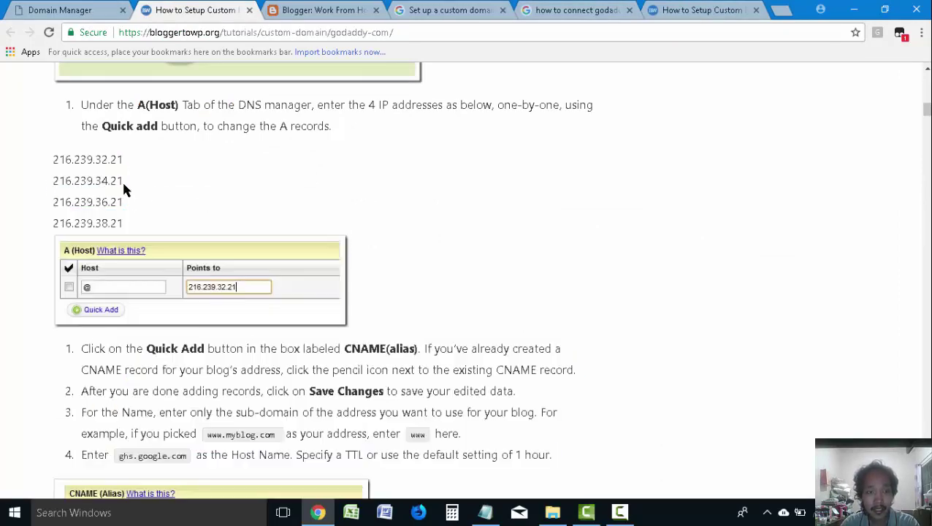
drag(122, 181, 51, 181)
key(ctrl+c)
click(33, 6)
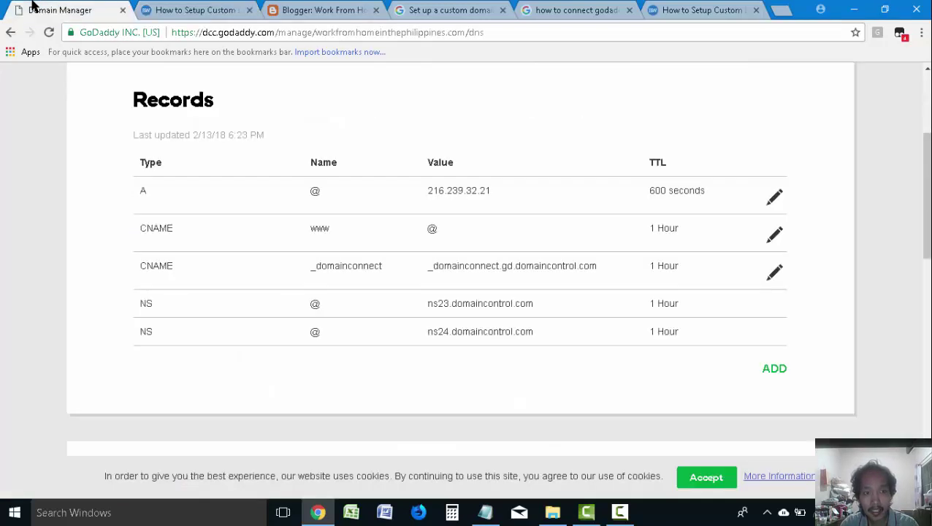
Step: Start a new DNS record of type A that points to 216.239.34.21
click(771, 371)
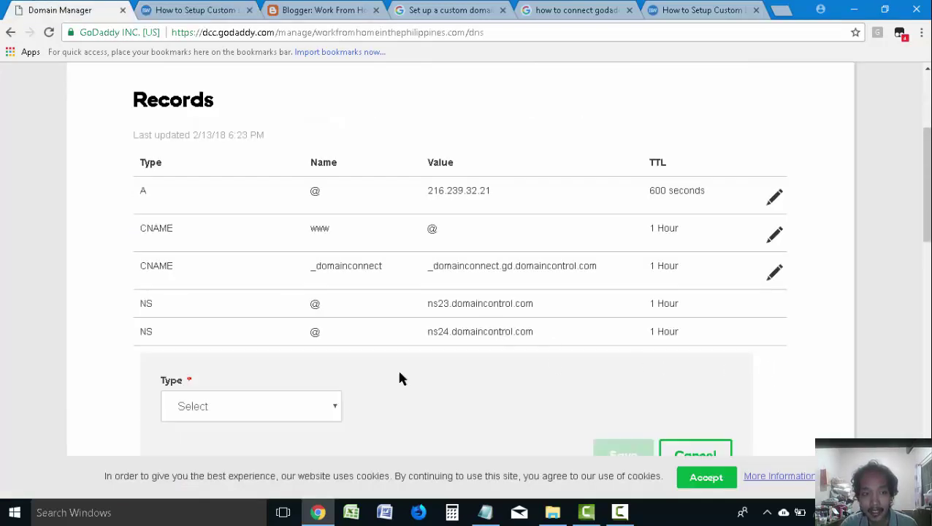
scroll(317, 373, down, 1)
click(316, 349)
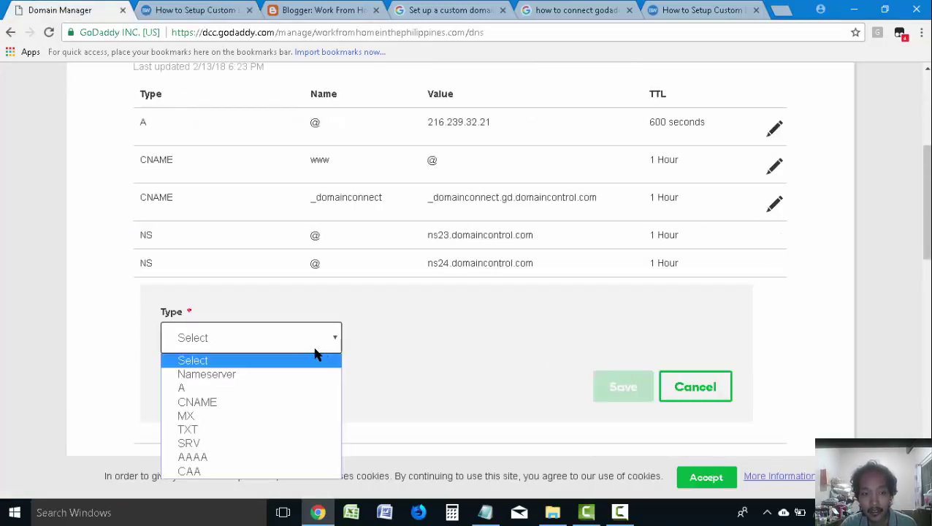
click(263, 388)
click(446, 329)
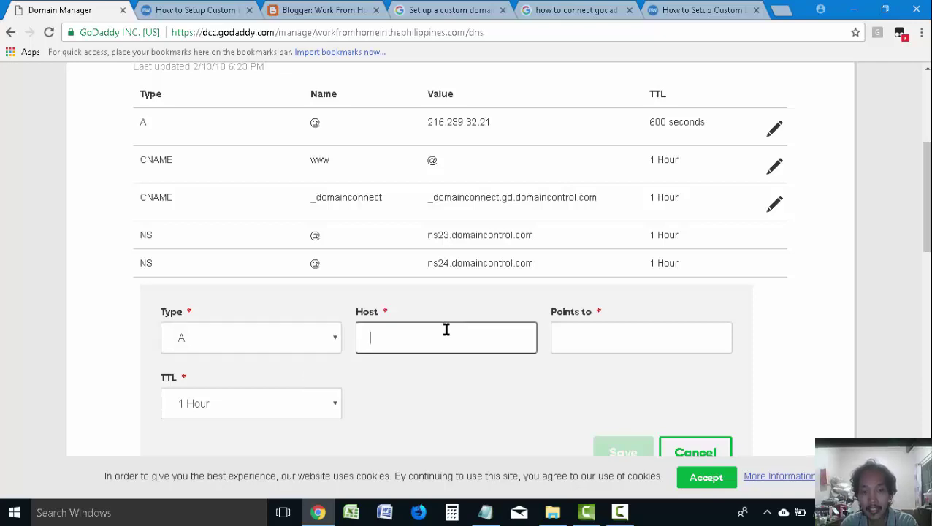
click(570, 334)
key(ctrl+v)
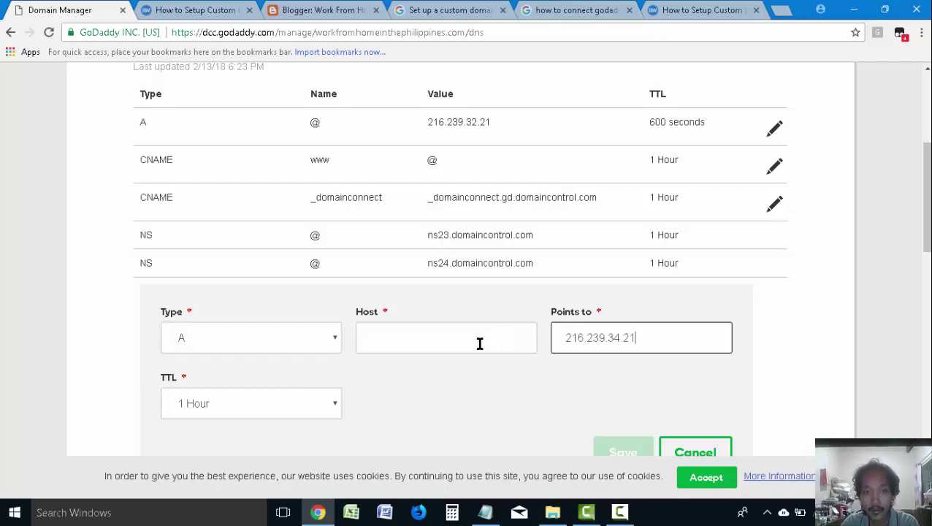
Step: Set the new A record's host to @, check its IP address against the tutorial and save the record
click(480, 343)
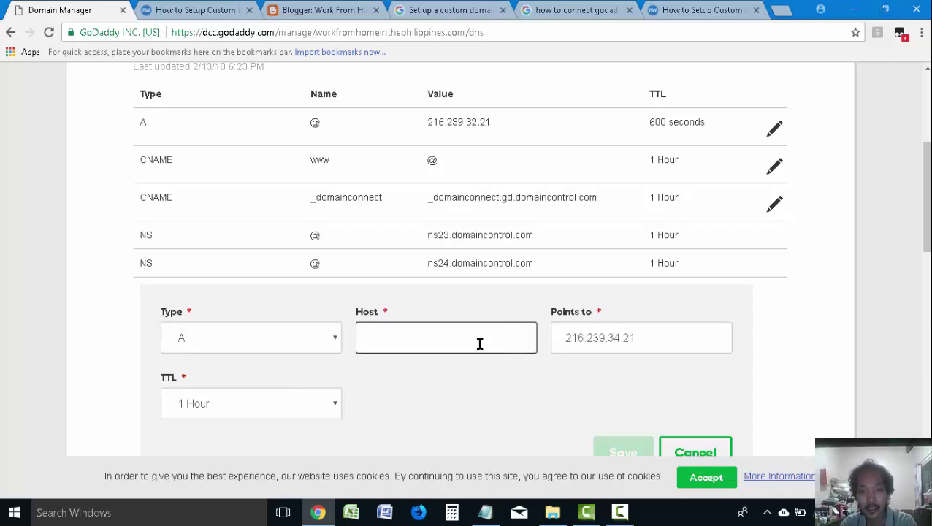
text(@)
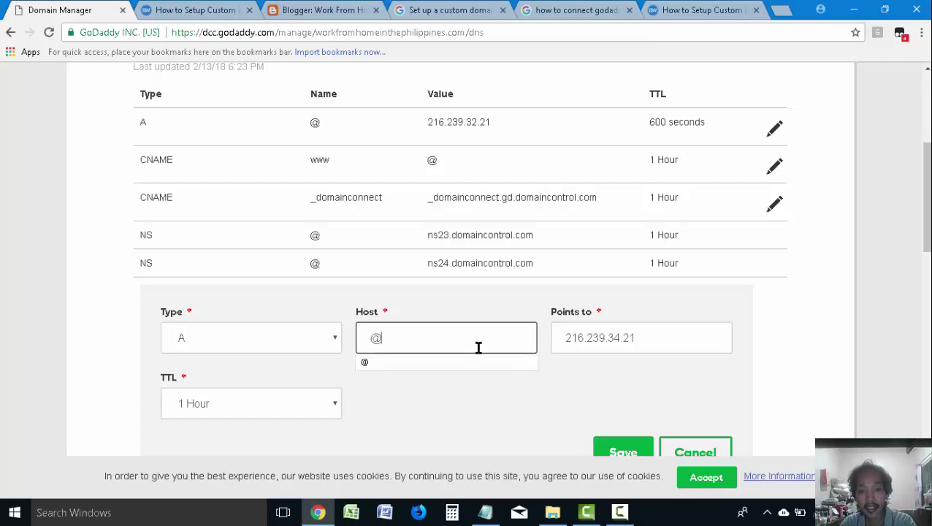
click(782, 354)
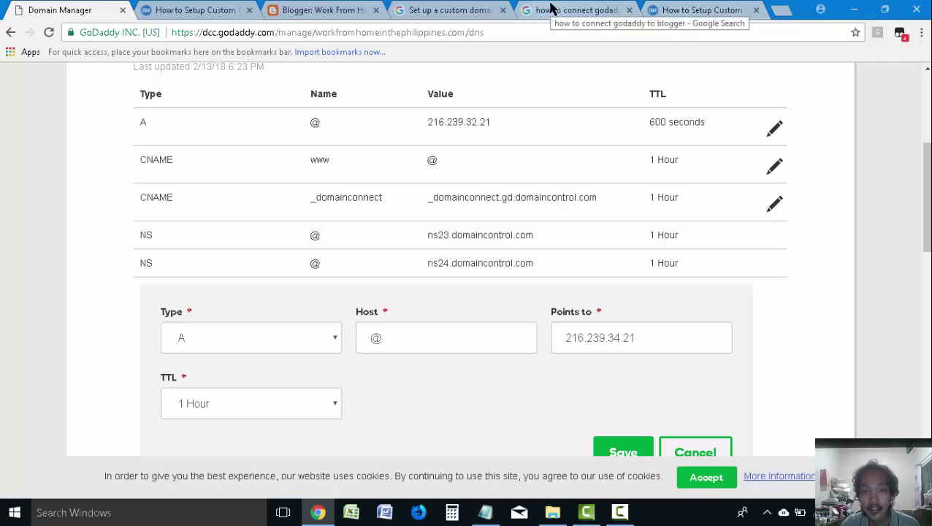
click(181, 7)
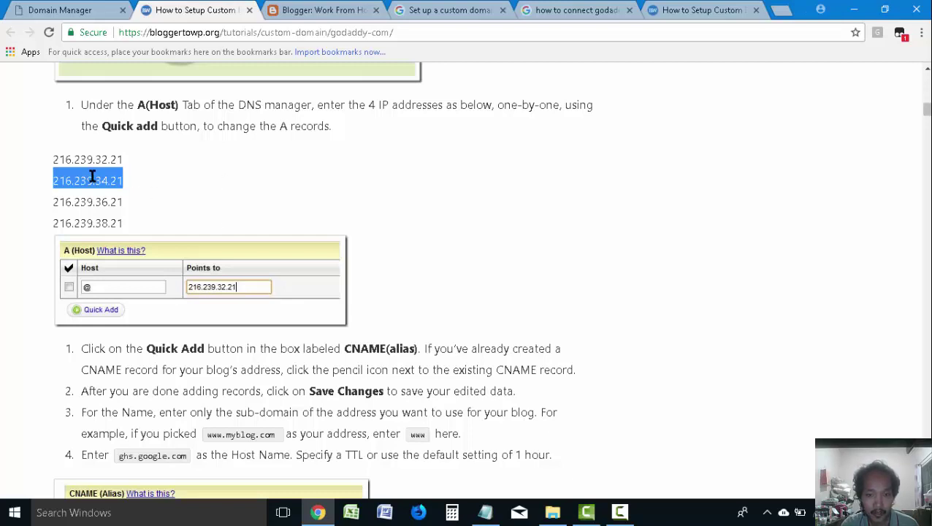
click(33, 8)
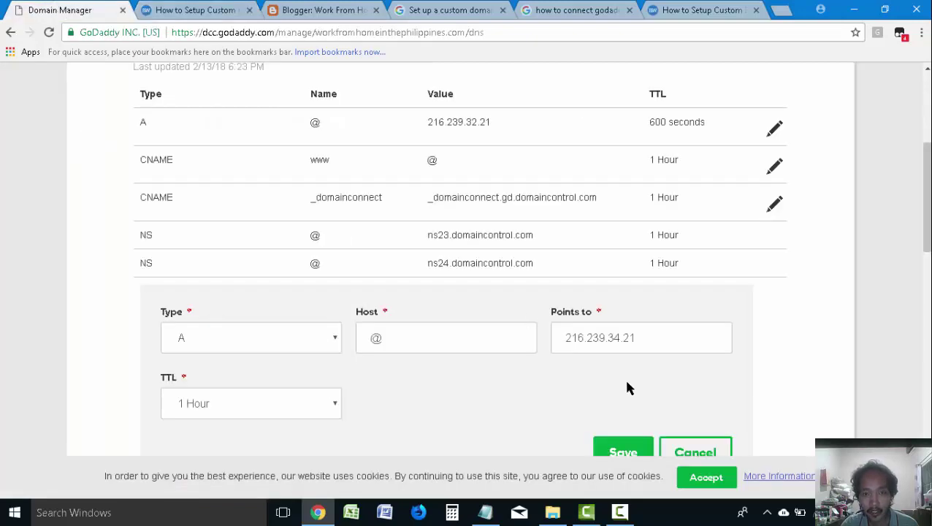
scroll(626, 387, down, 1)
click(623, 387)
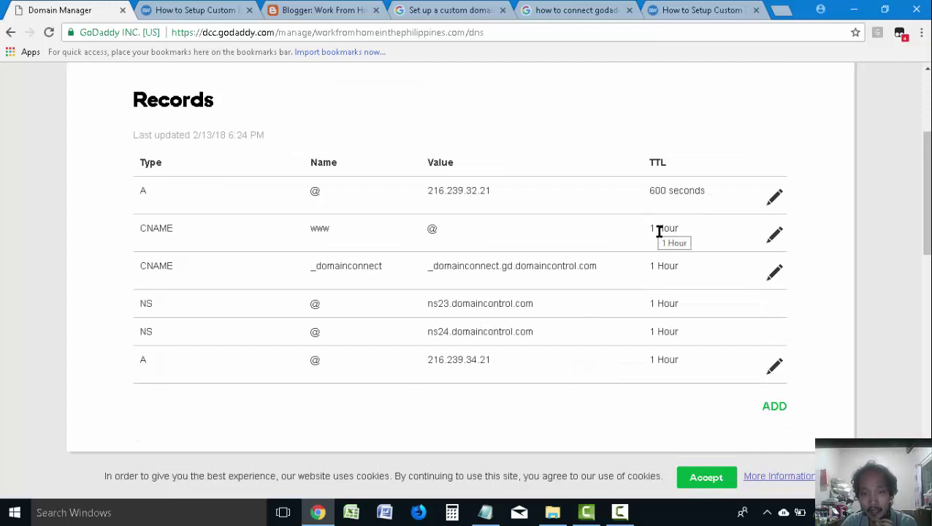
Step: Set the TTL of the 216.239.32.21 A record to 1 Hour and save it
click(780, 196)
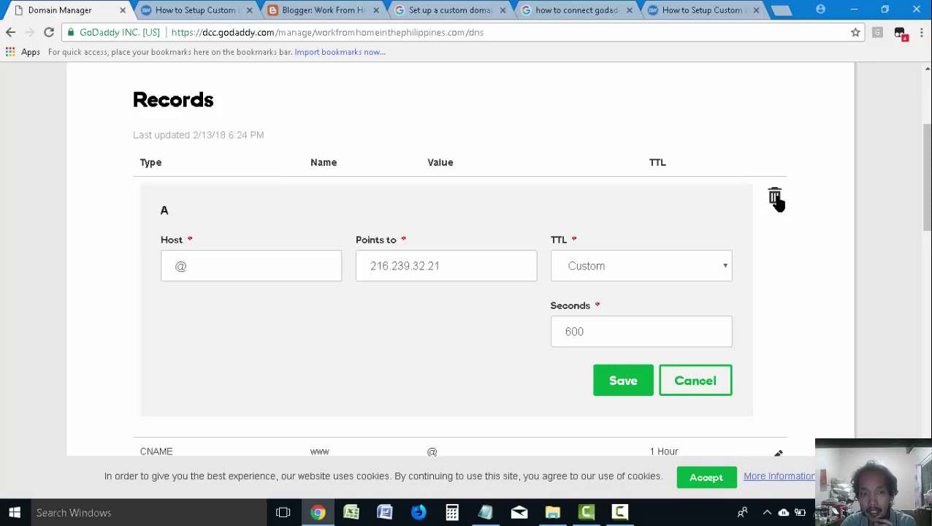
double_click(632, 325)
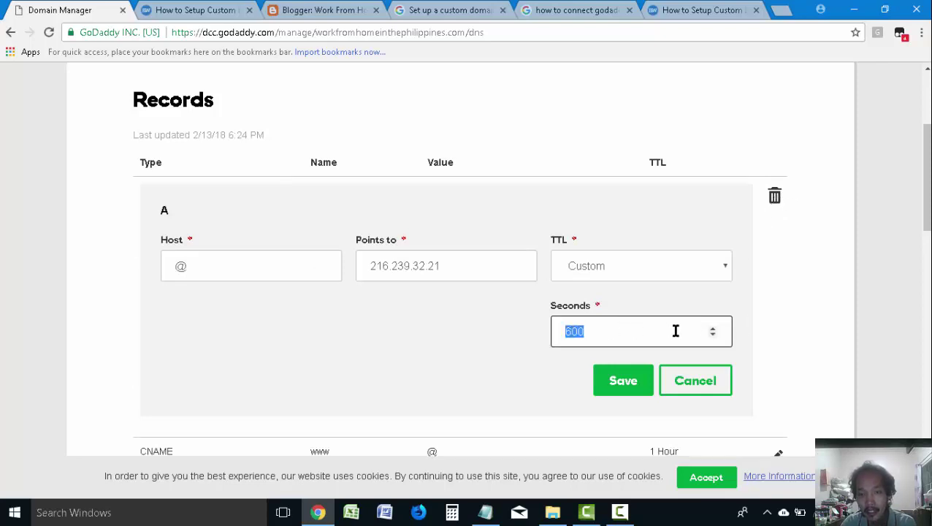
click(677, 263)
click(647, 303)
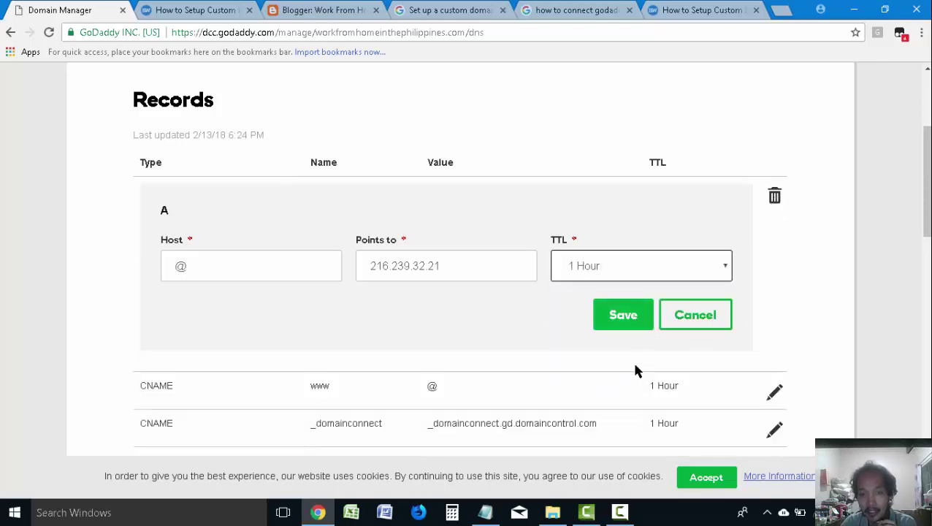
click(623, 315)
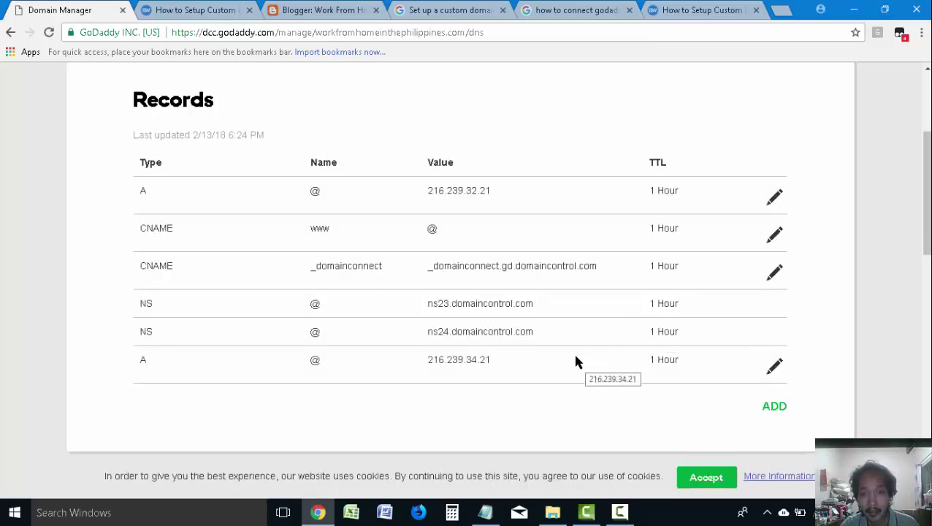
Step: Close the duplicate tutorial tab and copy the third IP address, 216.239.36.21, from the remaining tutorial page
click(656, 9)
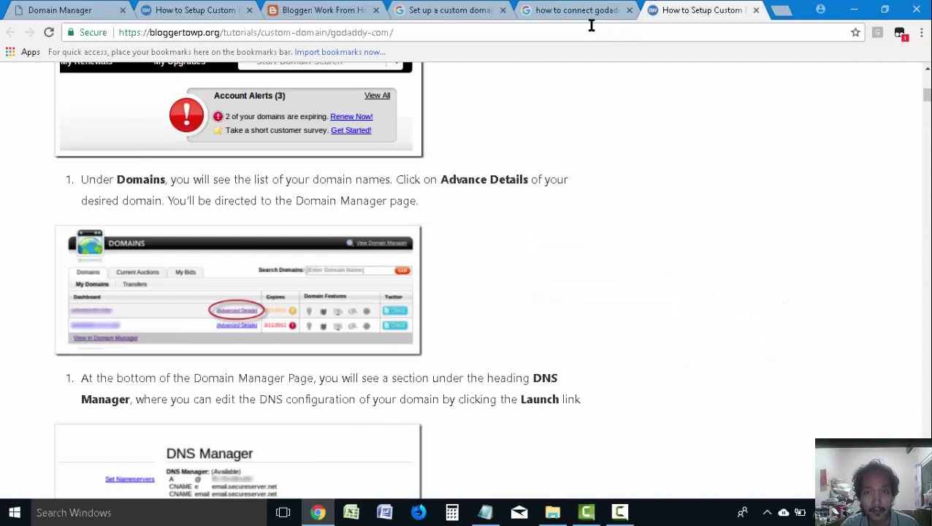
click(756, 9)
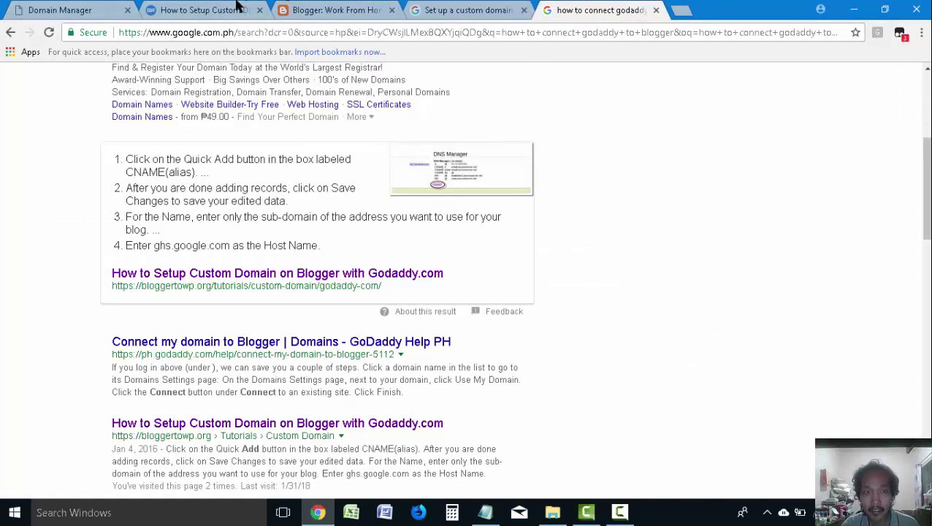
click(233, 9)
drag(123, 202, 52, 202)
key(ctrl+c)
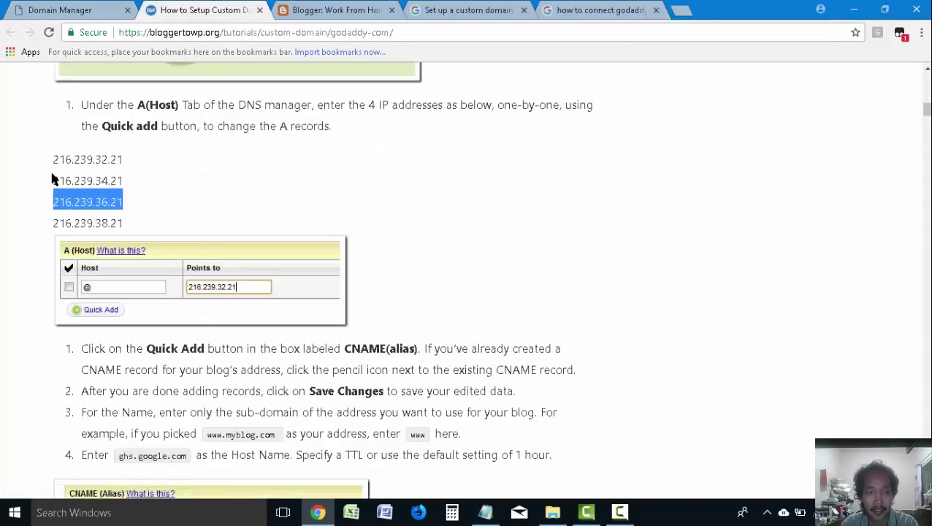
Step: Add a DNS record of type A for the domain with host @ pointing to 216.239.36.21 and save it
click(73, 9)
click(767, 407)
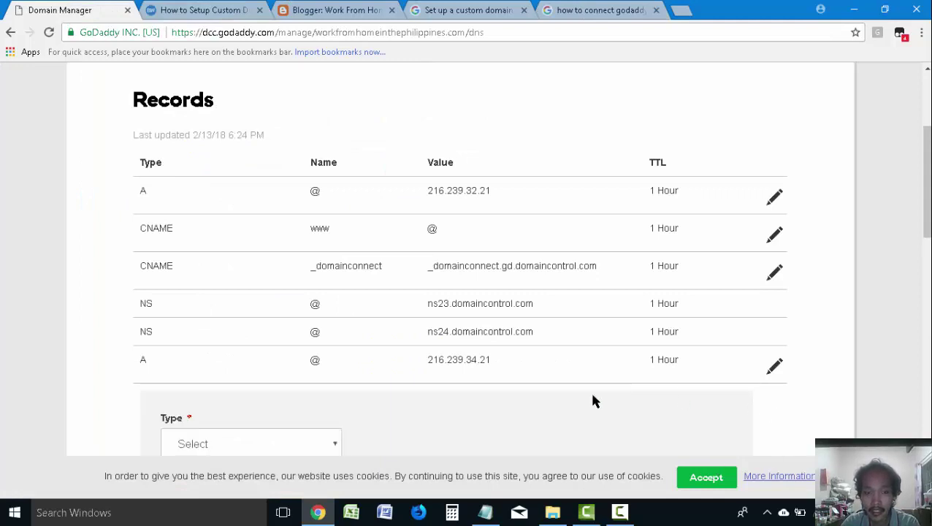
scroll(353, 417, down, 1)
click(306, 381)
click(219, 267)
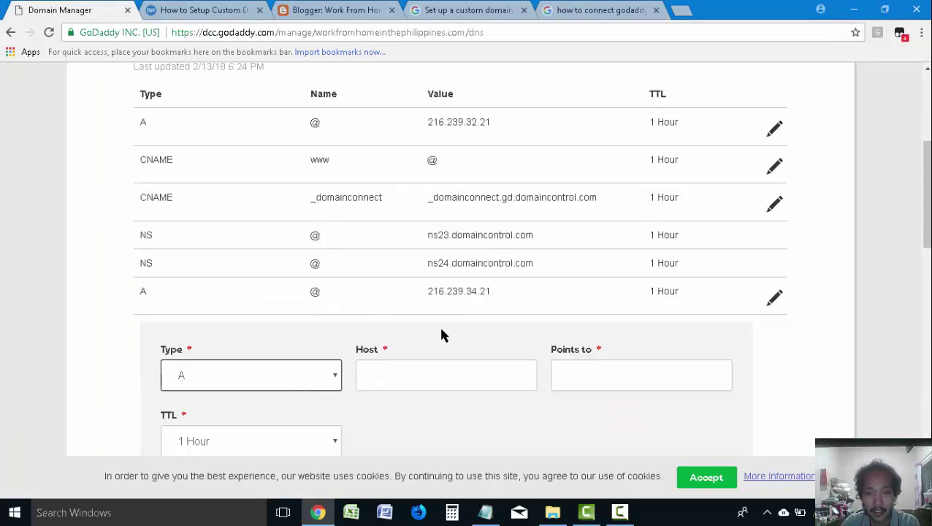
click(438, 380)
text(@)
click(592, 374)
key(ctrl+v)
scroll(634, 409, down, 1)
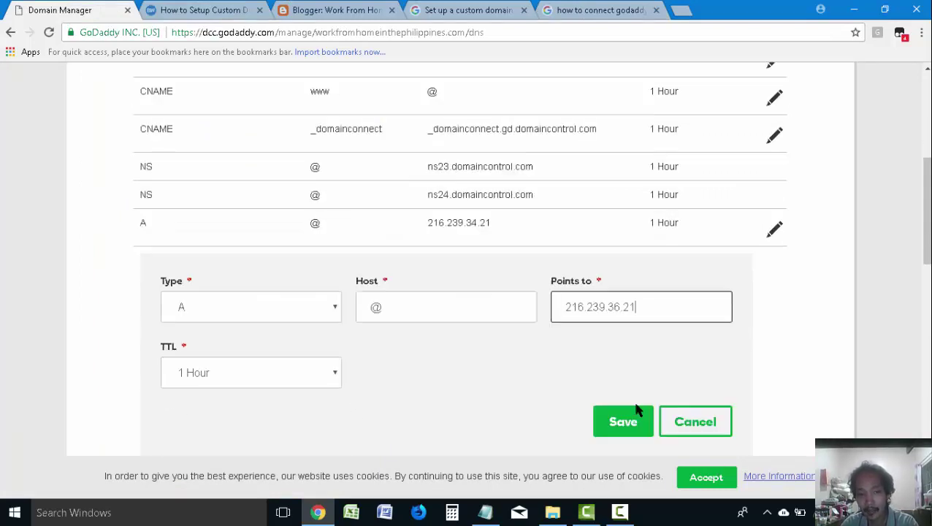
click(630, 422)
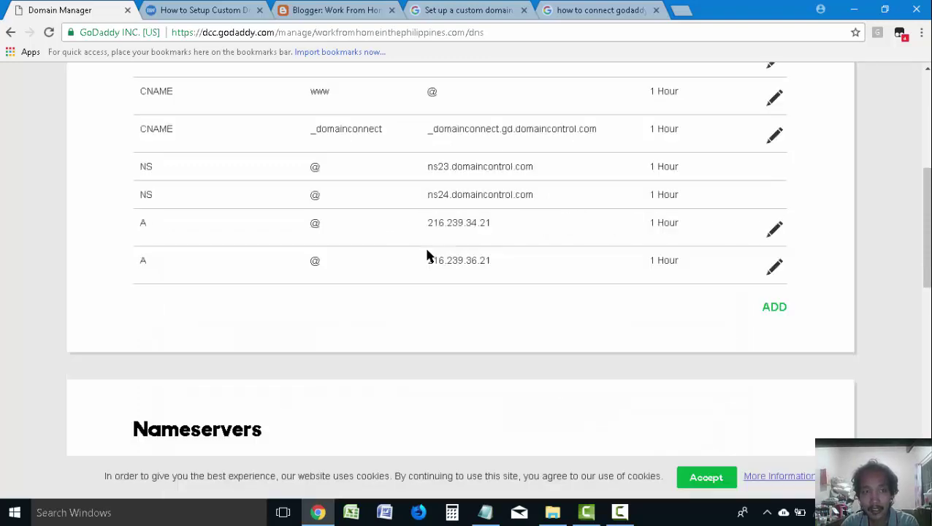
Step: Copy the fourth IP address, 216.239.38.21, from the tutorial page
scroll(424, 245, up, 1)
scroll(438, 255, up, 1)
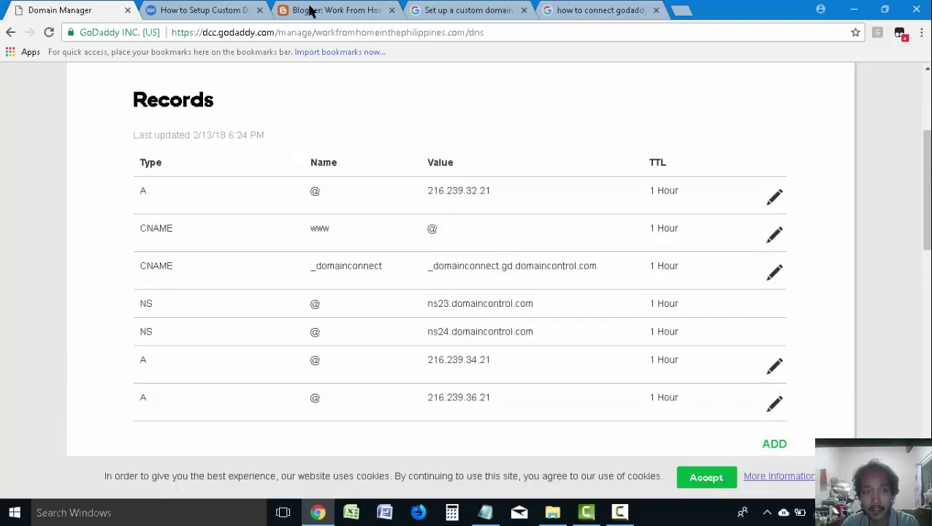
click(235, 10)
double_click(82, 219)
key(ctrl+c)
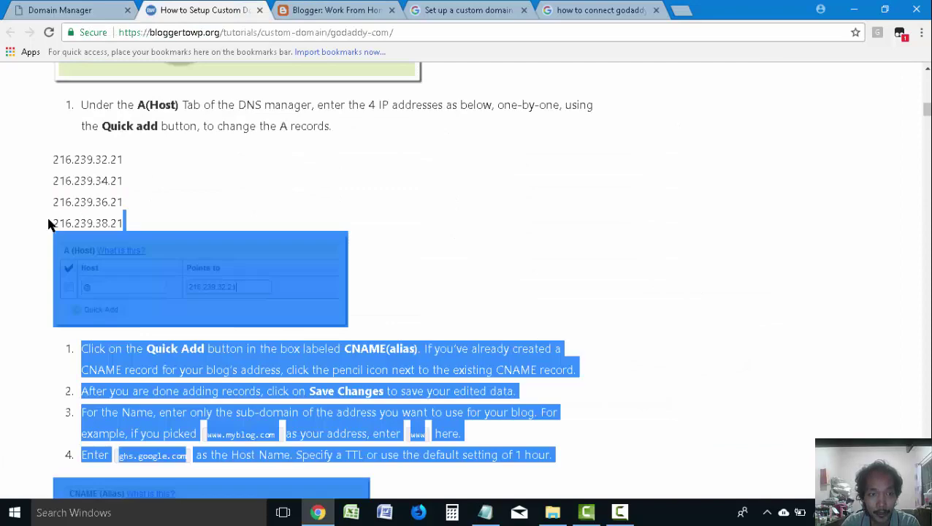
Step: Add a DNS record of type A with host @ pointing to the copied address 216.239.38.21 and save it
click(77, 8)
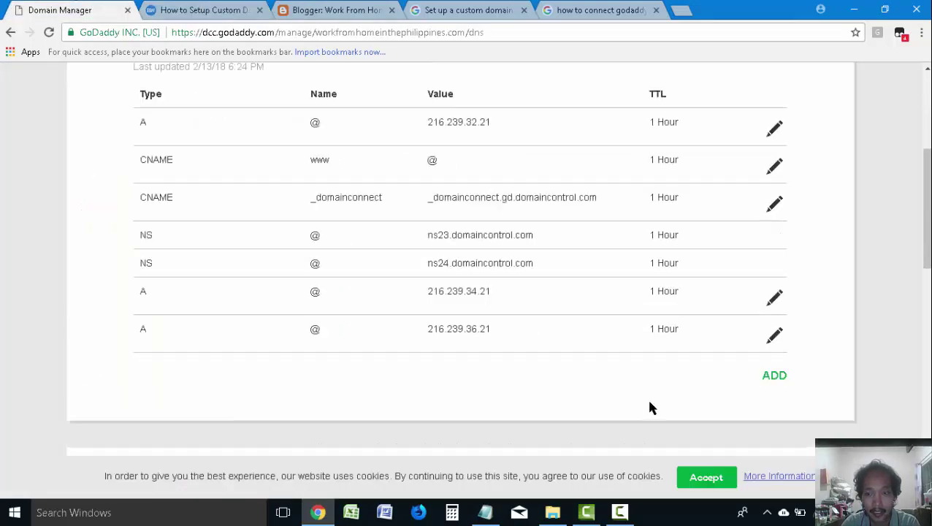
click(772, 376)
click(277, 418)
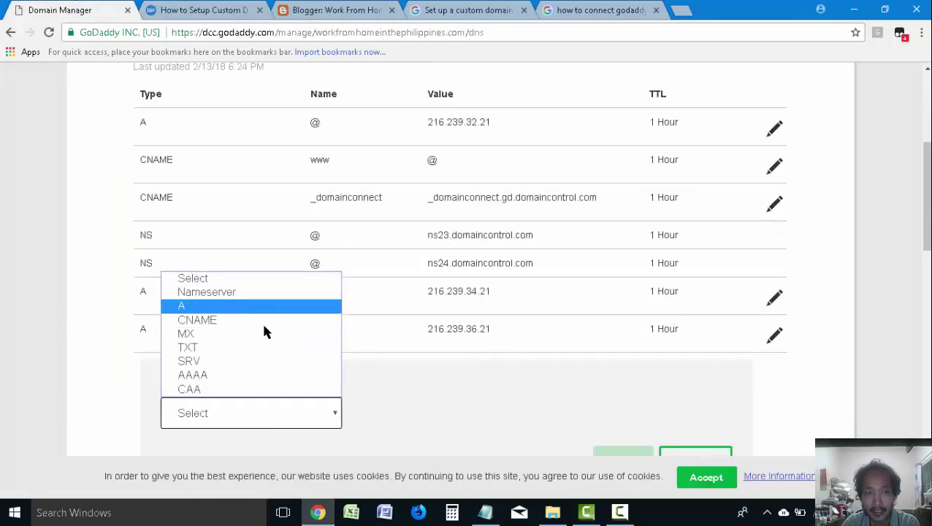
click(248, 306)
scroll(385, 388, down, 1)
click(395, 348)
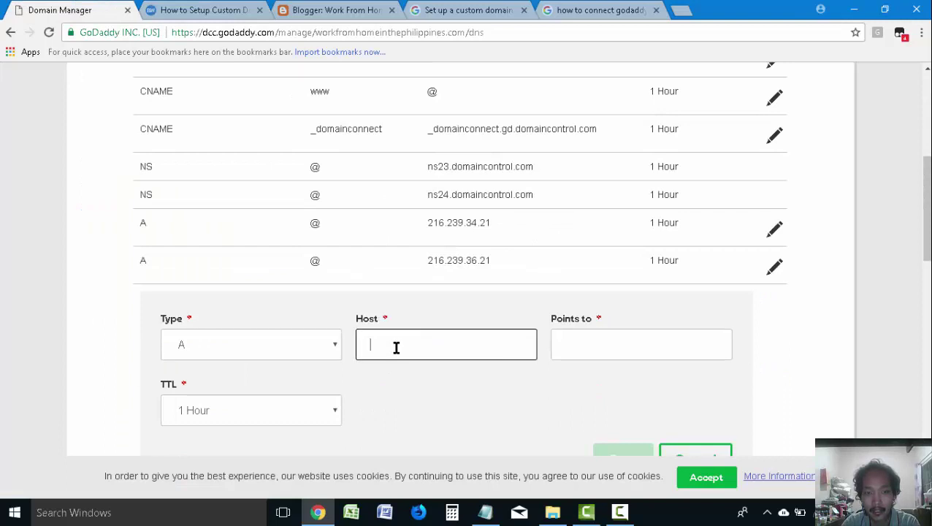
text(@)
click(606, 350)
key(ctrl+v)
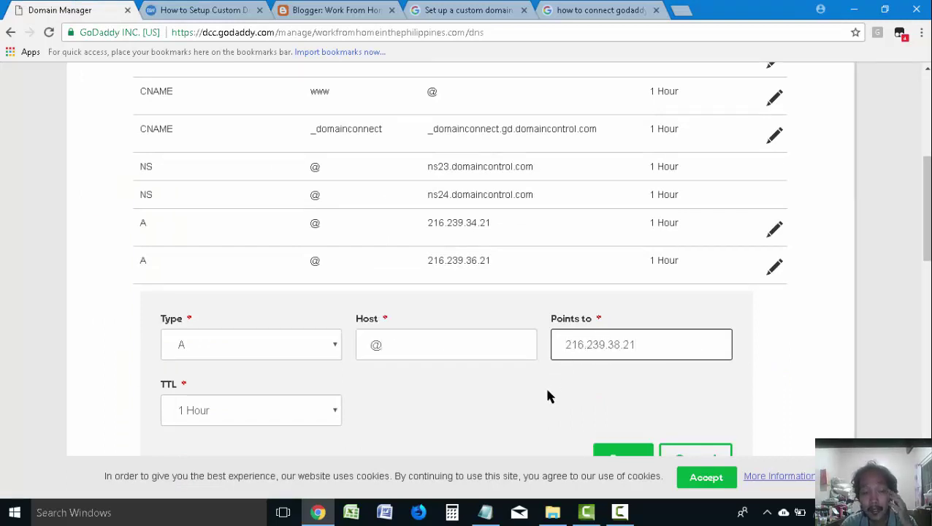
scroll(613, 439, down, 1)
click(613, 398)
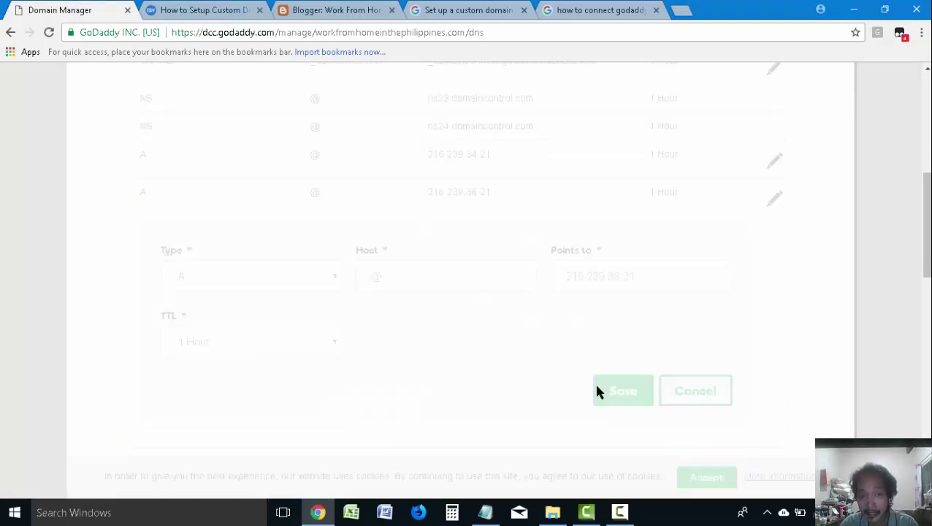
scroll(524, 423, up, 2)
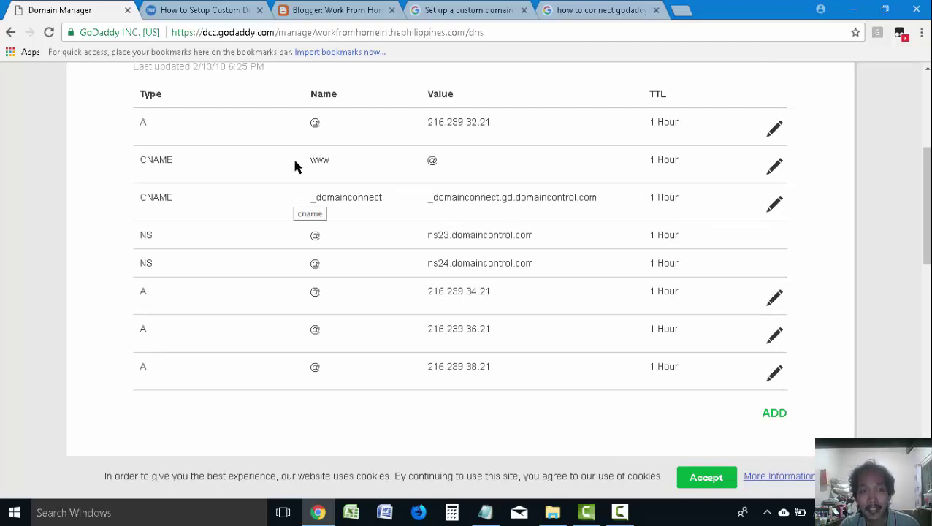
click(321, 9)
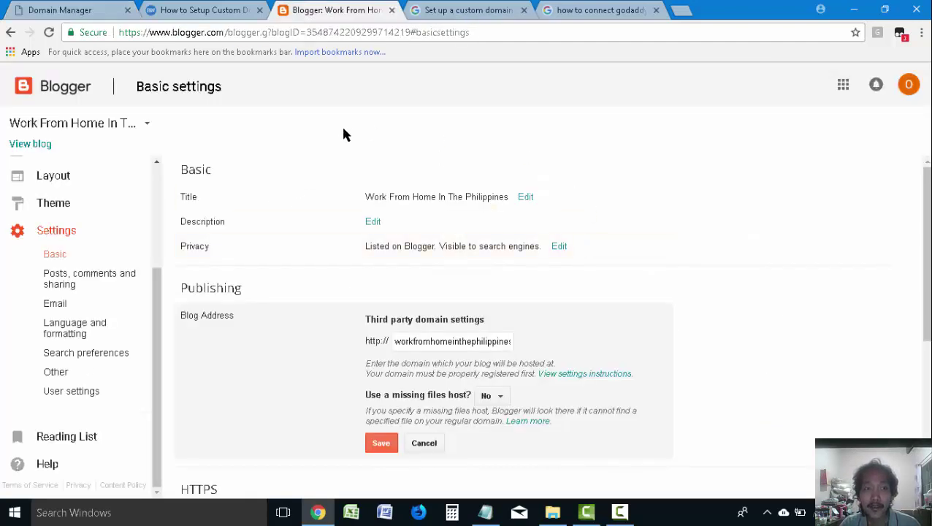
click(53, 10)
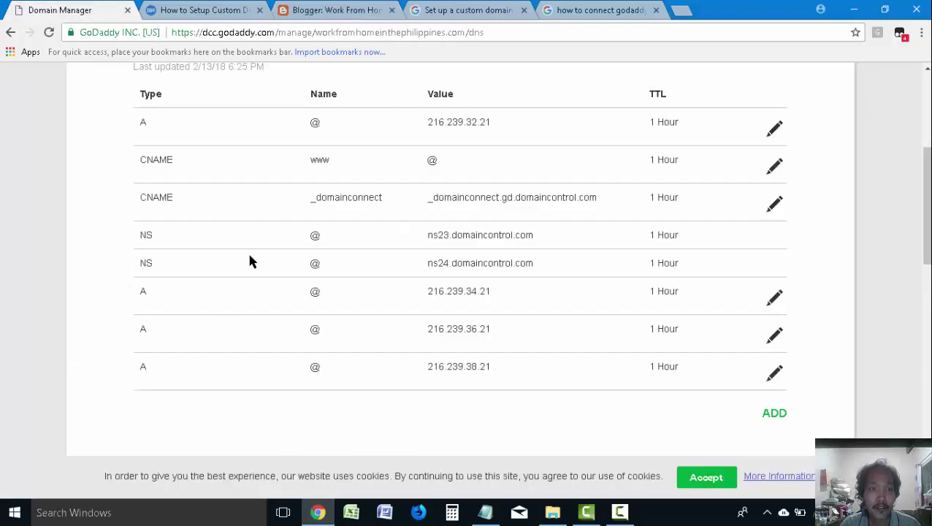
click(284, 19)
scroll(466, 333, down, 2)
click(99, 14)
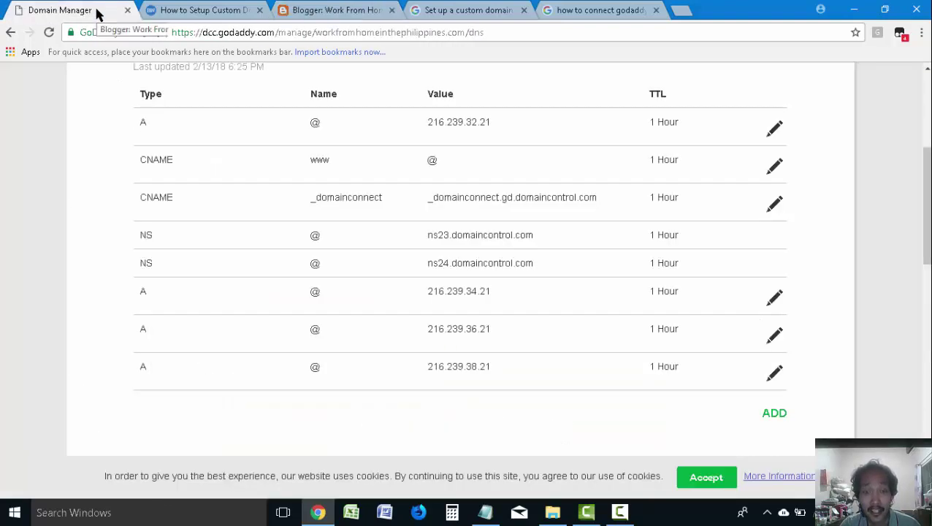
Step: Read the tutorial's instructions on which name and host name the CNAME record needs
click(227, 9)
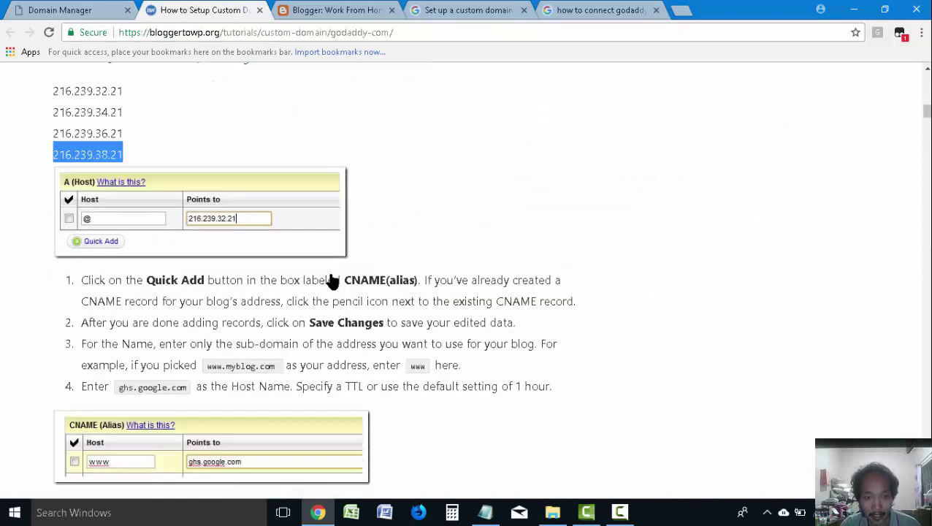
scroll(276, 335, down, 1)
click(191, 278)
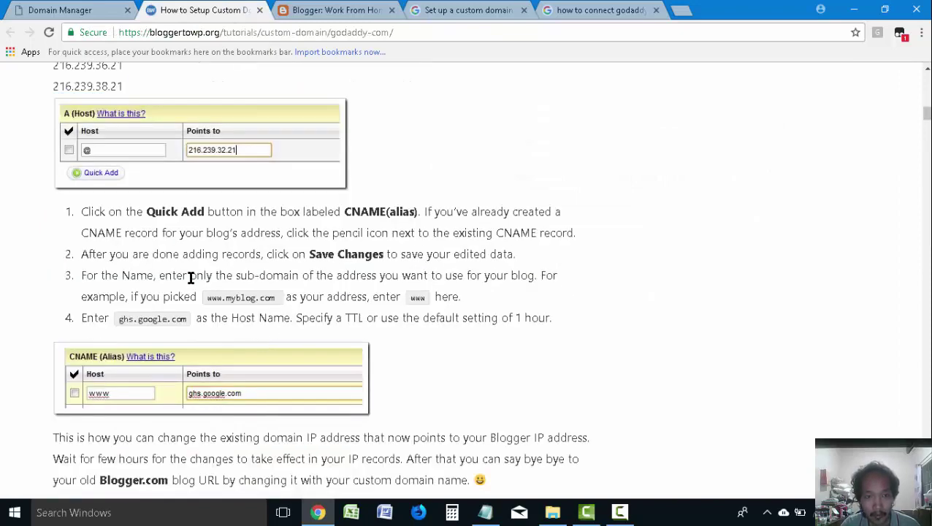
double_click(207, 276)
click(159, 278)
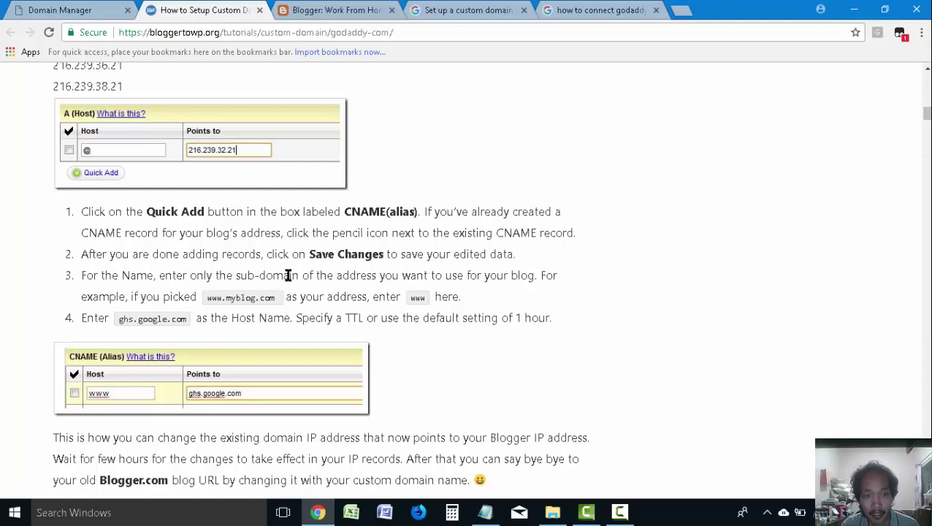
drag(189, 277, 305, 276)
click(356, 277)
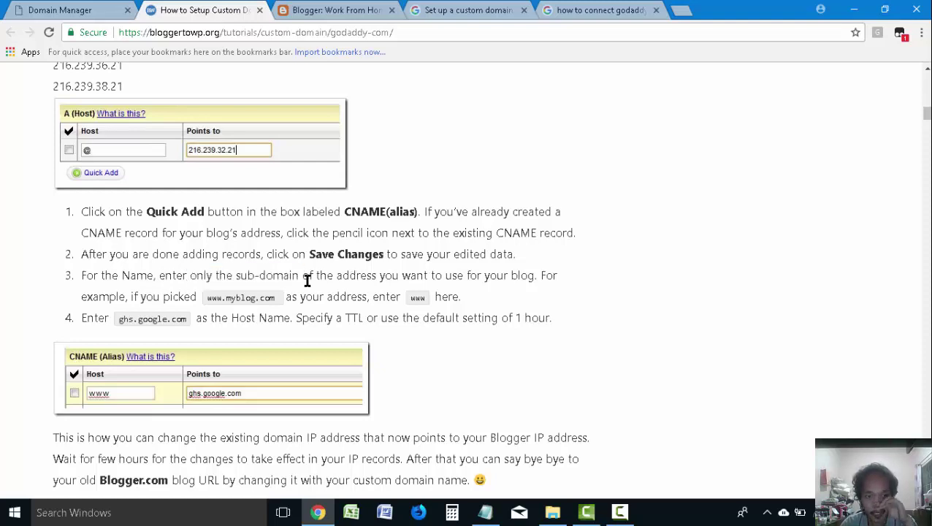
scroll(195, 316, down, 1)
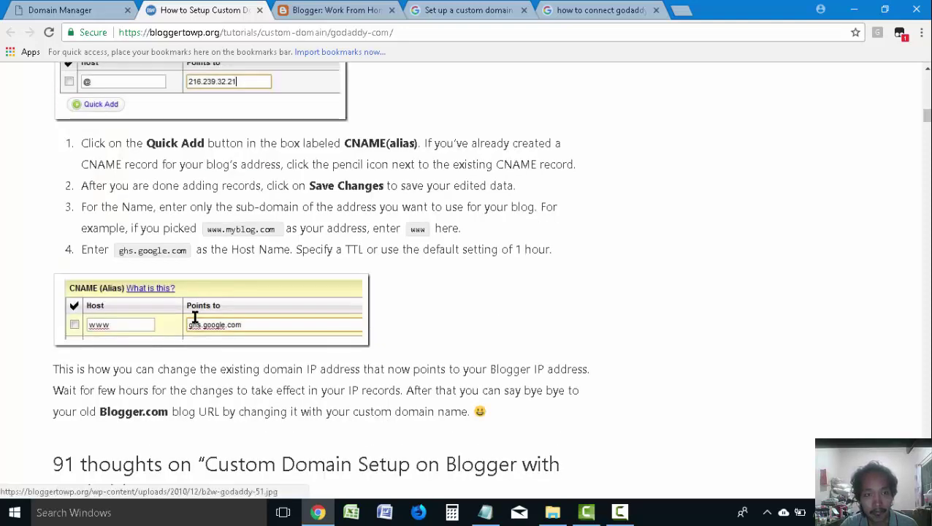
Step: Compare the domain's A and CNAME records with the tutorial's instructions for editing an existing CNAME record
click(66, 7)
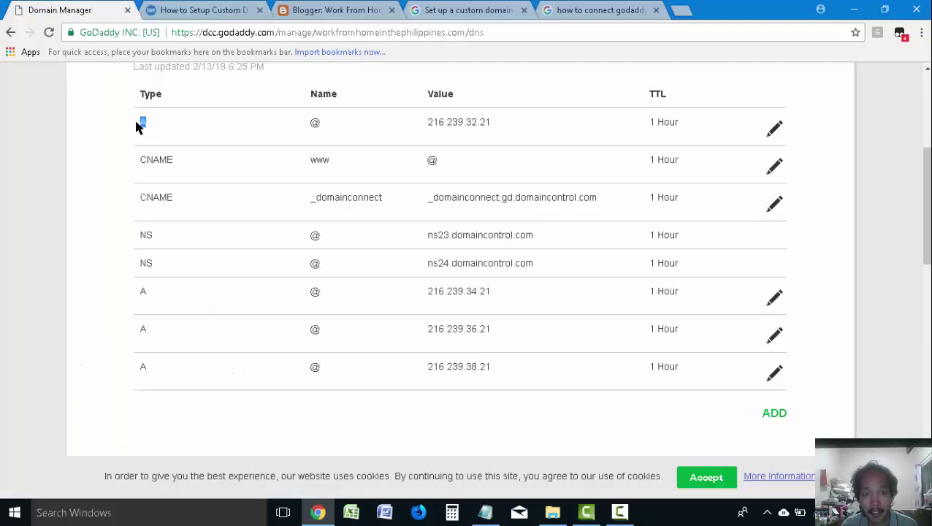
drag(135, 126, 123, 144)
click(117, 152)
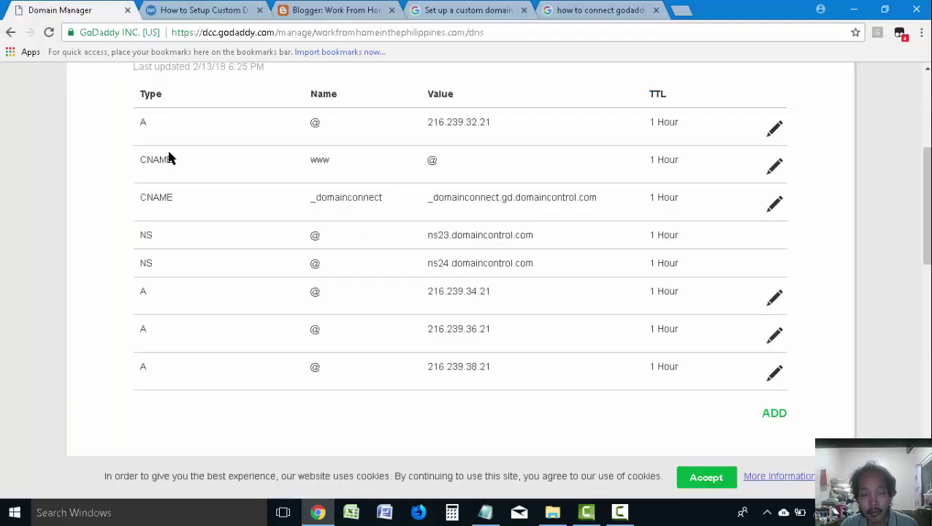
drag(172, 162, 113, 174)
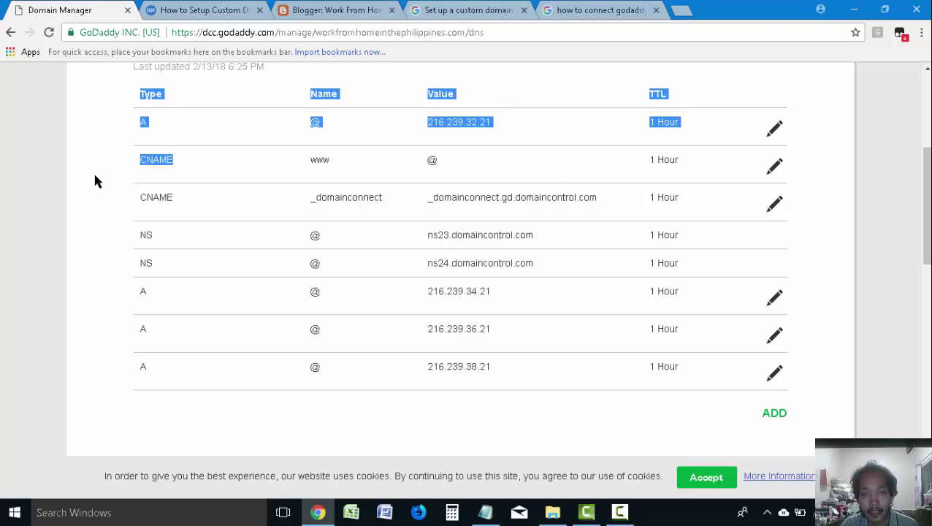
click(95, 176)
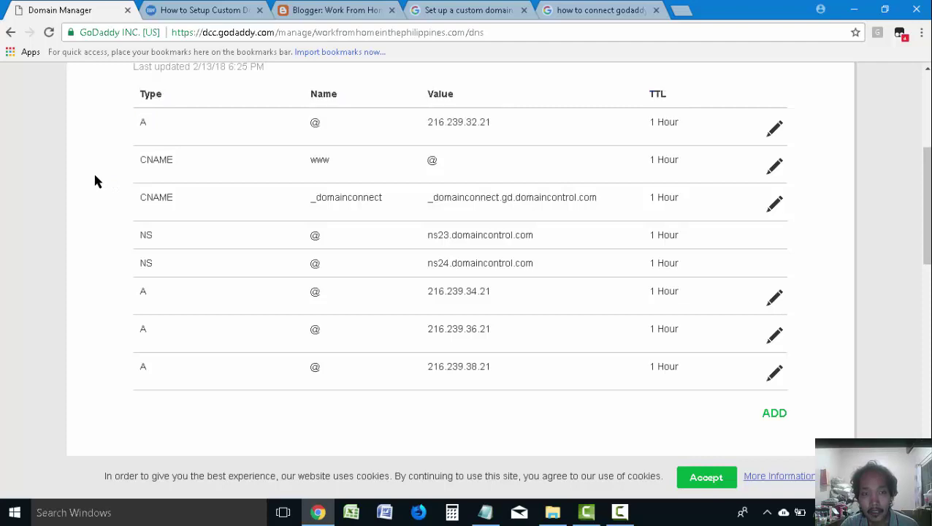
click(225, 15)
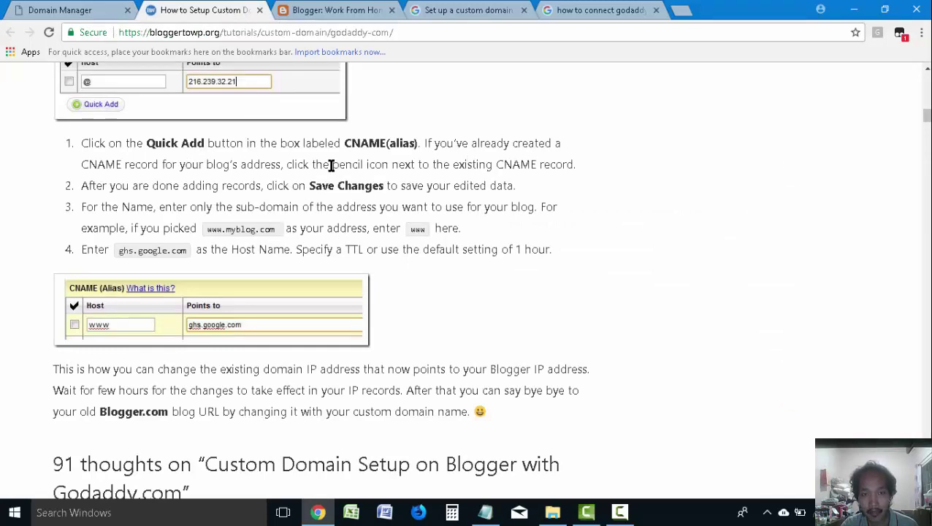
click(91, 11)
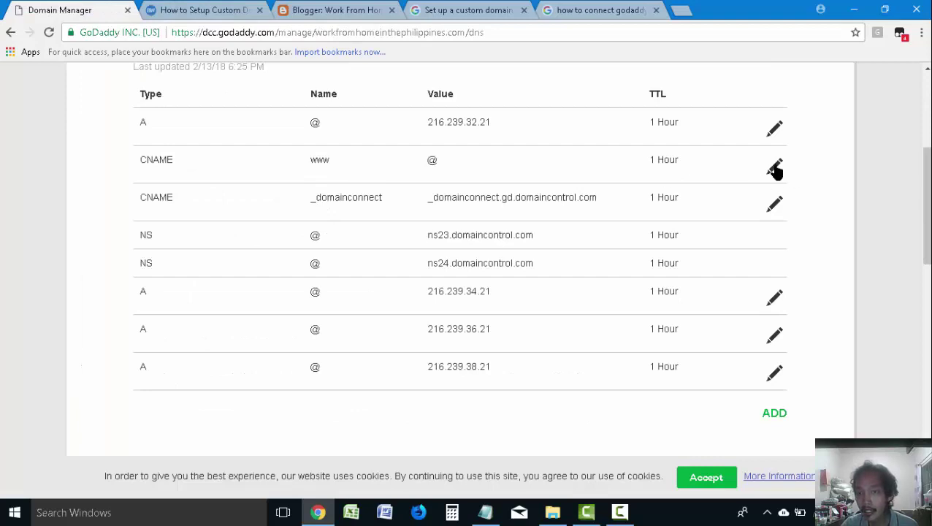
drag(171, 162, 130, 164)
click(96, 169)
click(175, 10)
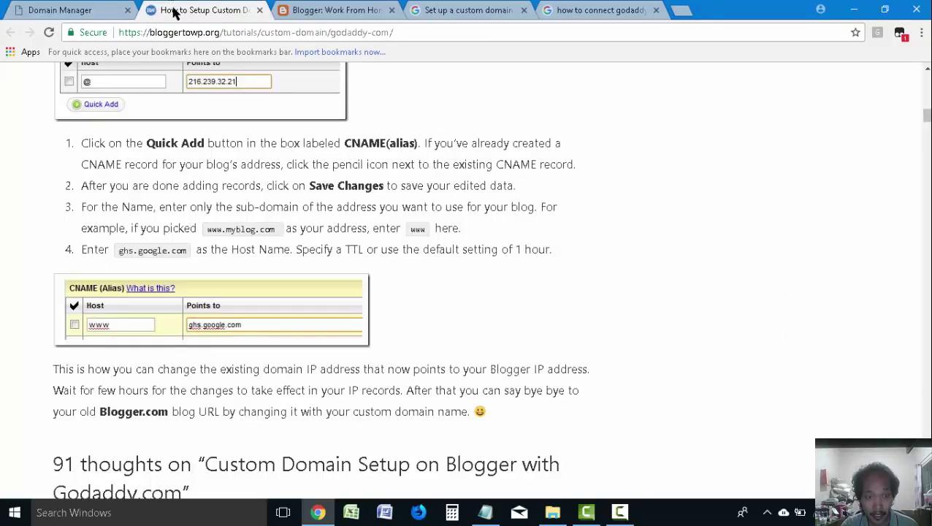
click(57, 8)
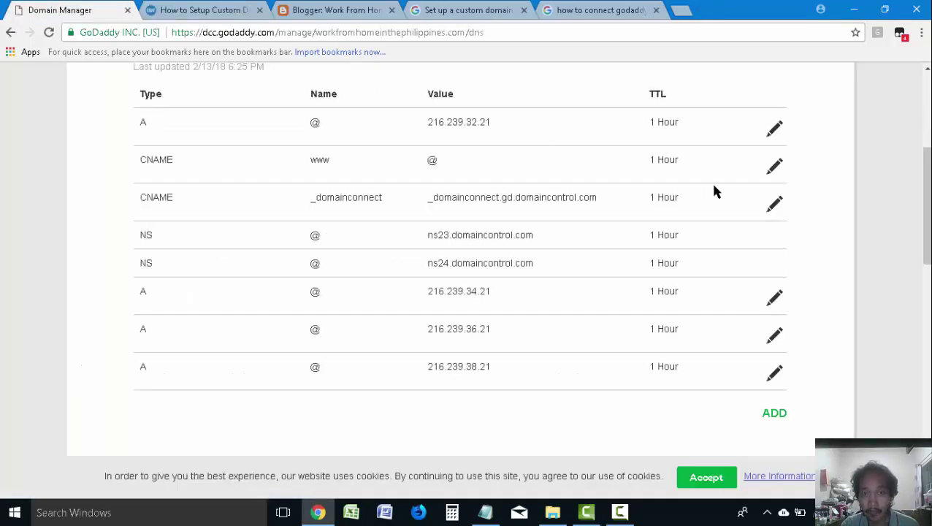
Step: Edit the www CNAME record so it points to ghs.google.com, copied from the tutorial
click(775, 168)
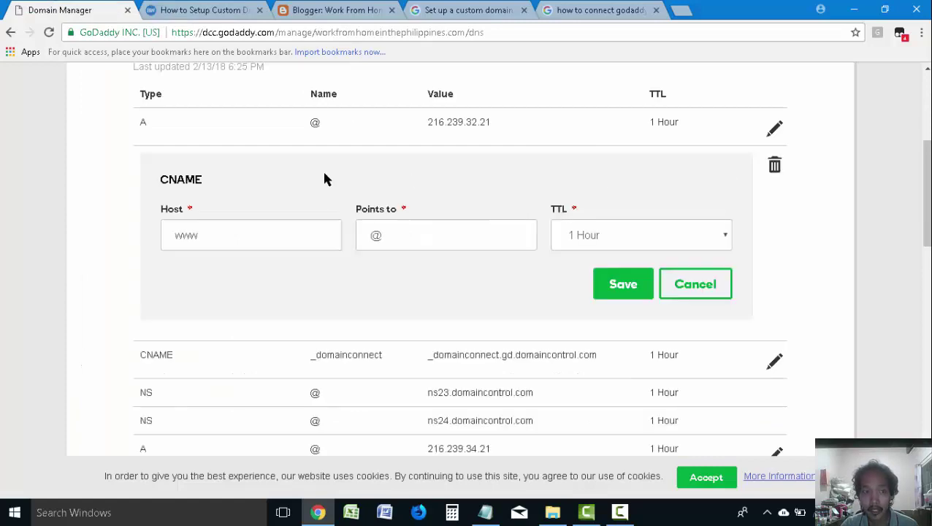
click(170, 6)
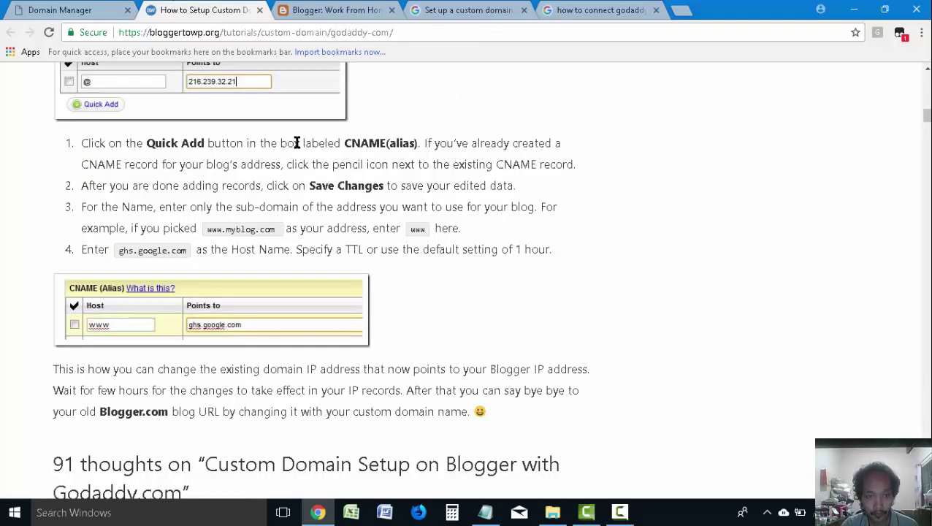
drag(184, 250, 118, 252)
key(ctrl+c)
click(95, 10)
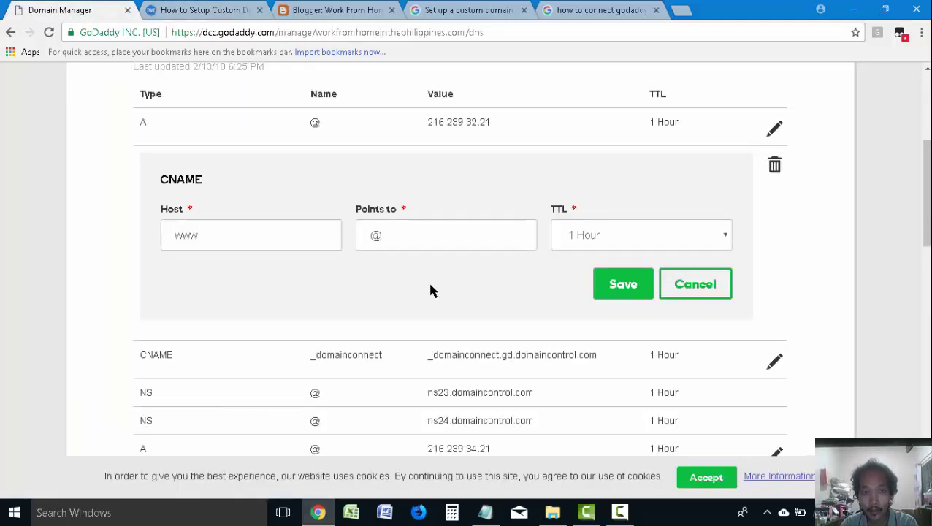
click(408, 235)
key(ctrl+a)
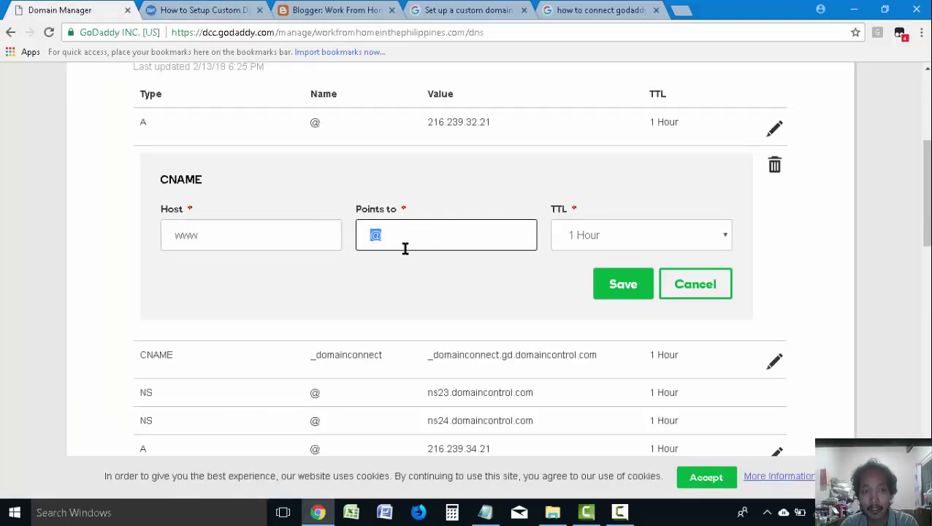
key(ctrl+v)
Step: Check the tutorial's recommended TTL and save the www CNAME record pointing to ghs.google.com with a TTL of 1 hour
click(205, 9)
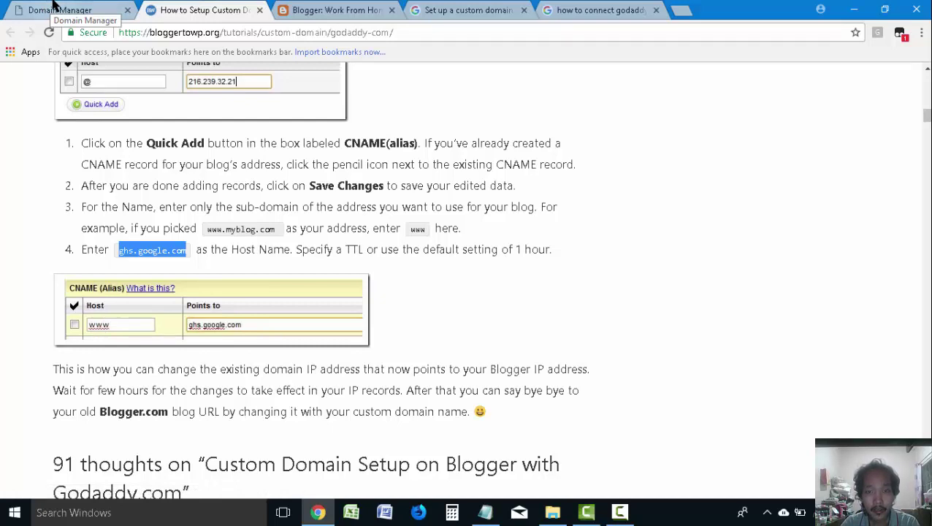
drag(552, 250, 514, 250)
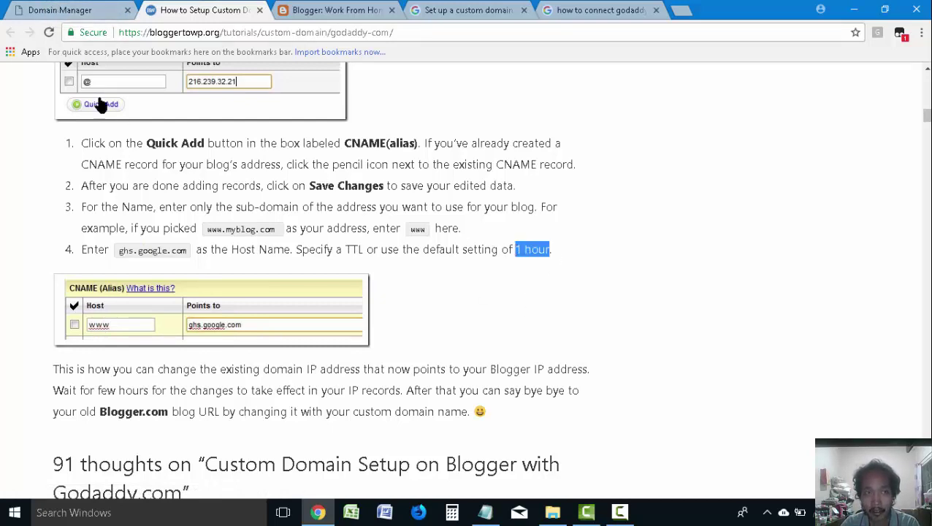
click(95, 11)
key(Tab)
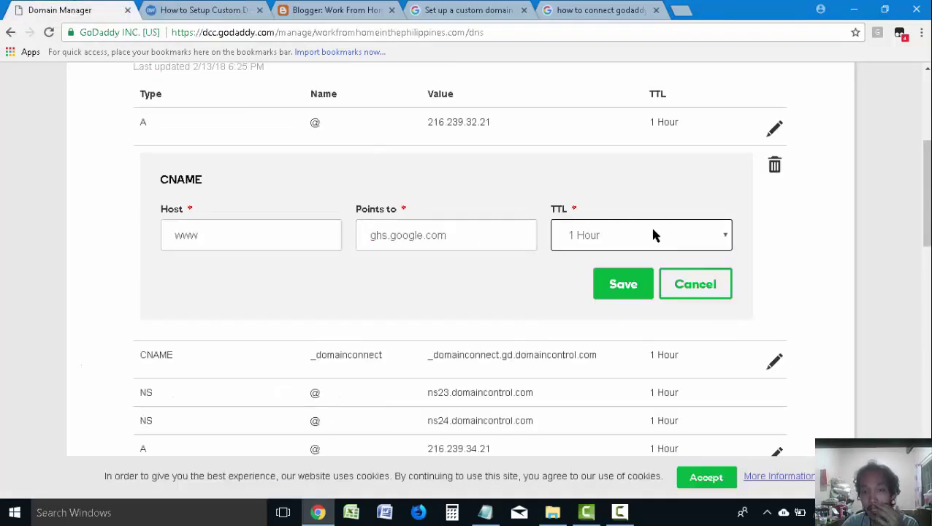
click(638, 288)
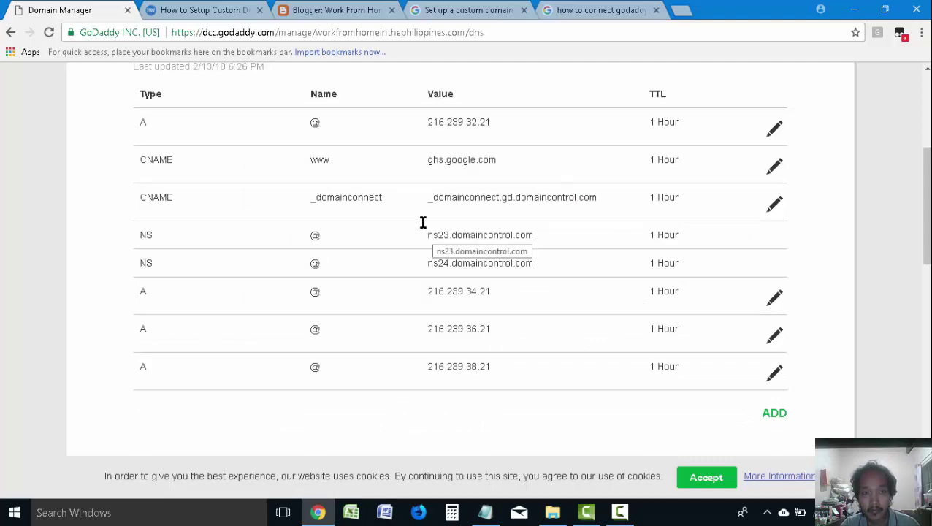
Step: Check the tutorial's closing instructions and the blog address settings in Blogger against the domain's DNS records
click(198, 8)
scroll(336, 292, down, 1)
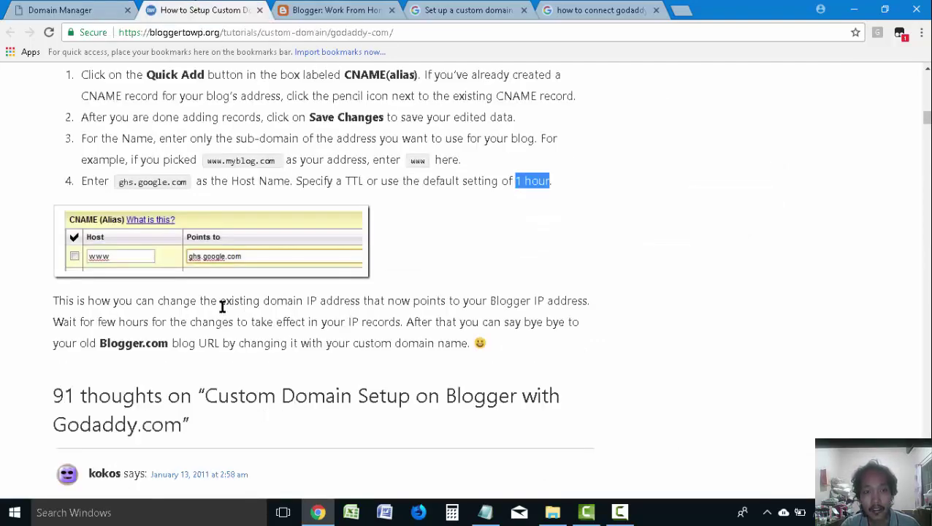
click(327, 6)
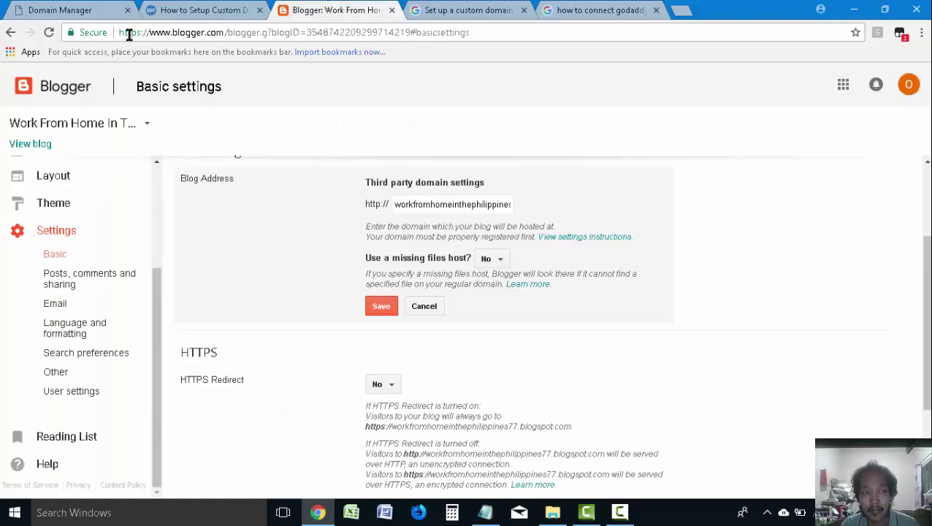
click(101, 12)
scroll(164, 195, up, 1)
scroll(170, 206, down, 1)
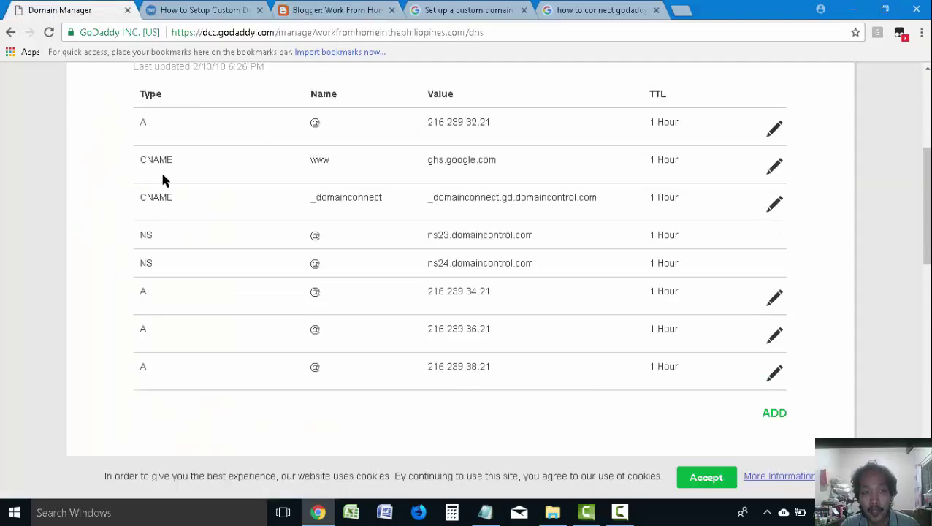
Step: Review the type, name and value of each of the four A records in the domain's DNS list
double_click(143, 122)
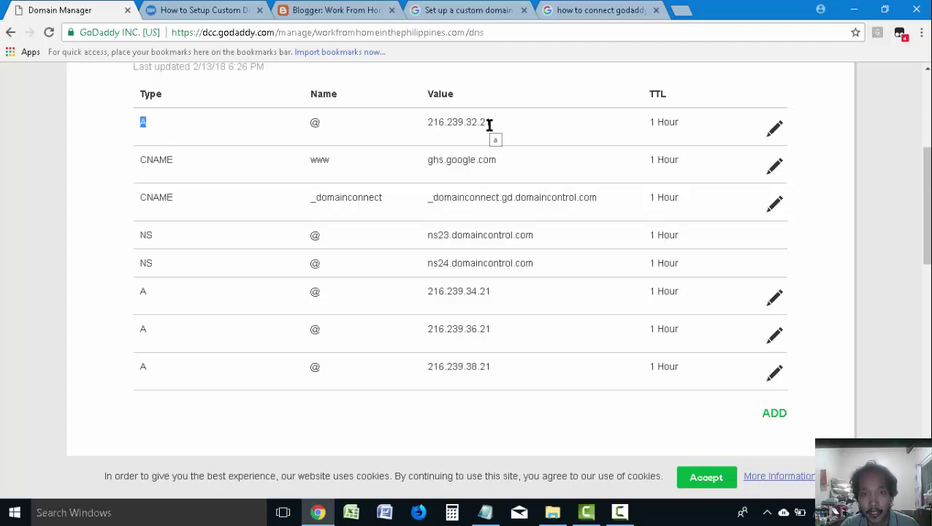
double_click(327, 128)
drag(427, 120, 491, 125)
double_click(143, 291)
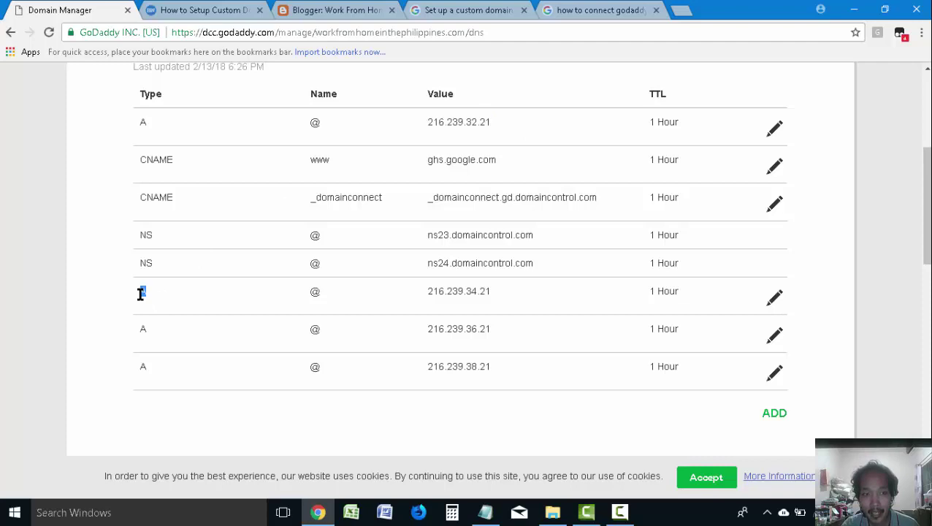
click(301, 291)
double_click(315, 292)
click(462, 292)
double_click(462, 293)
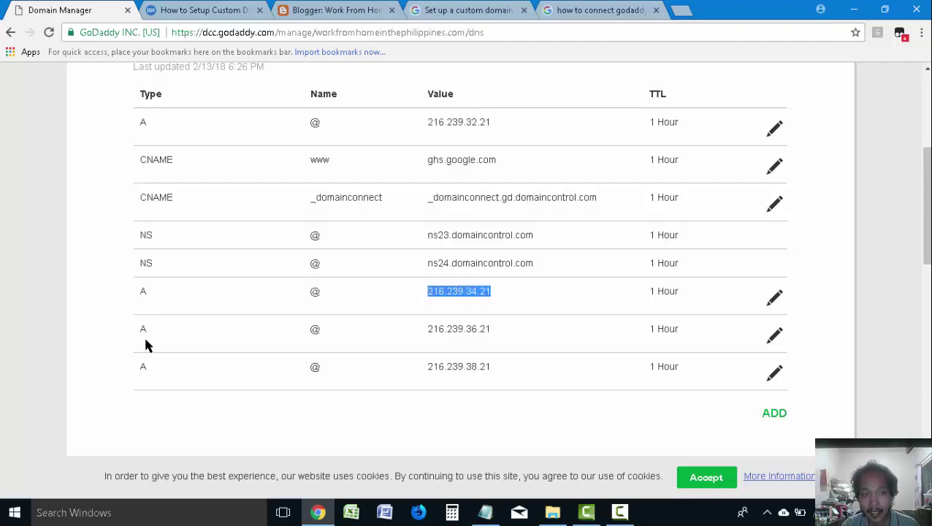
drag(139, 330, 393, 341)
click(393, 340)
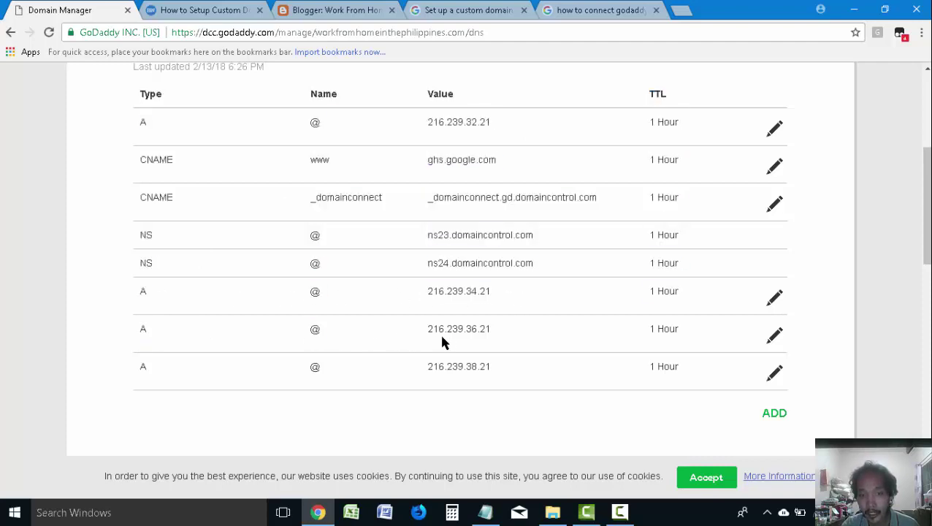
double_click(481, 338)
click(155, 365)
double_click(447, 366)
click(503, 375)
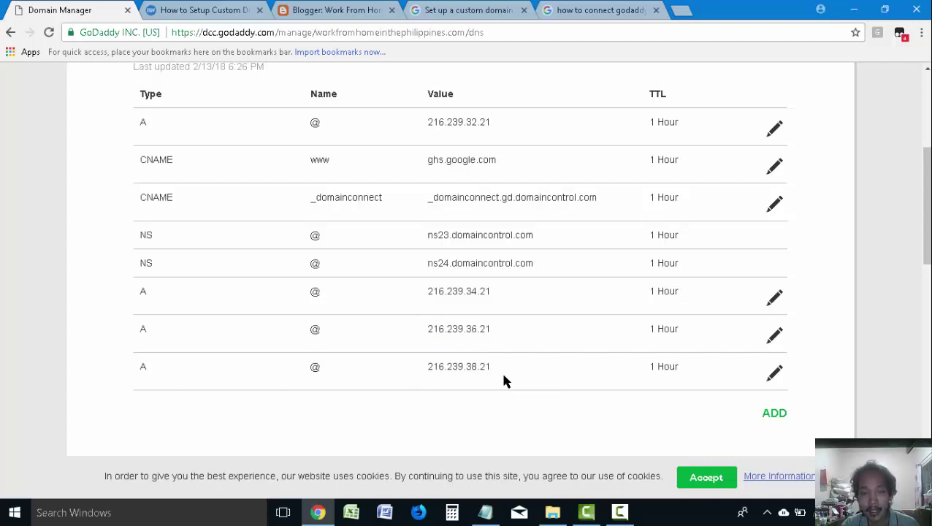
Step: Review the name and value of the www CNAME record and look at the NS records
double_click(146, 159)
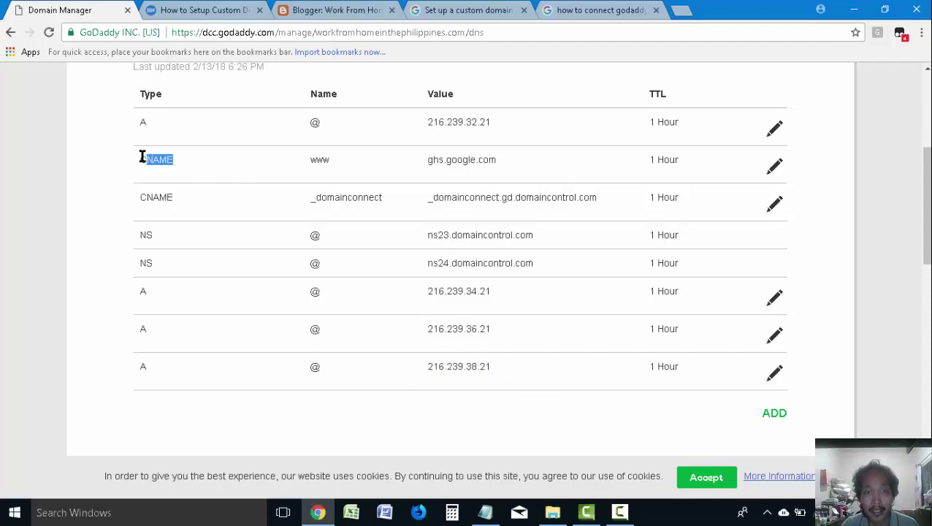
click(219, 160)
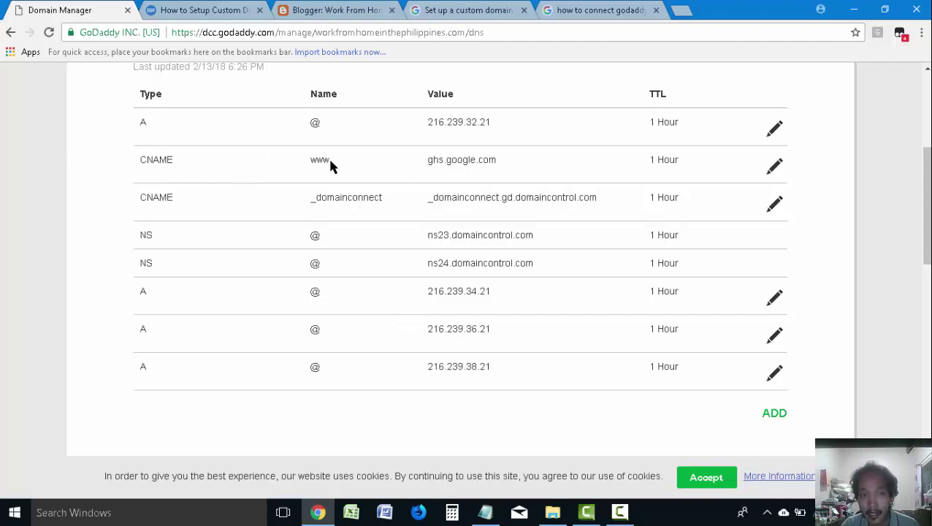
drag(426, 160, 509, 167)
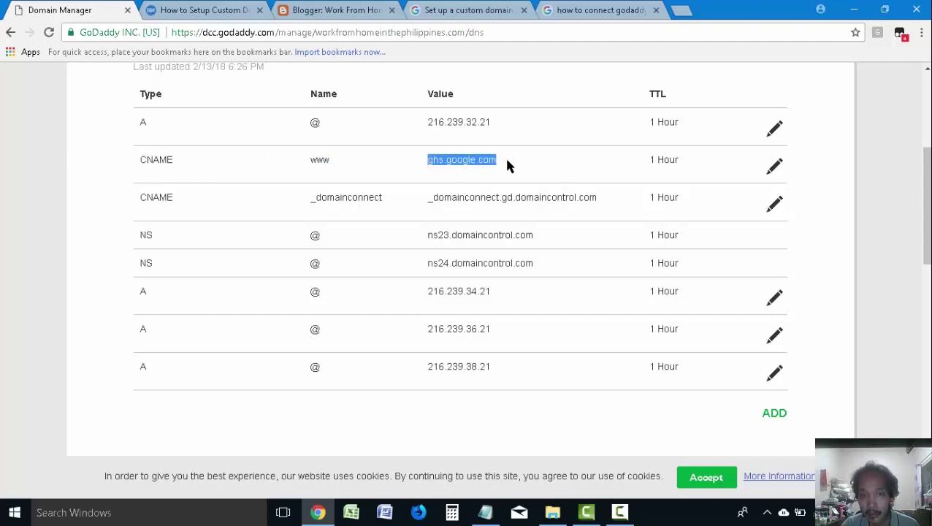
click(545, 164)
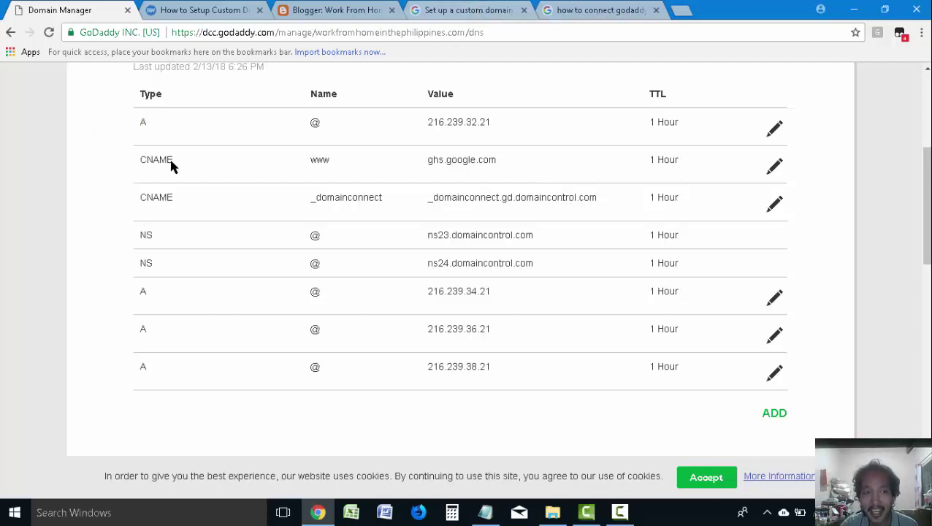
drag(148, 159, 139, 159)
drag(146, 234, 153, 234)
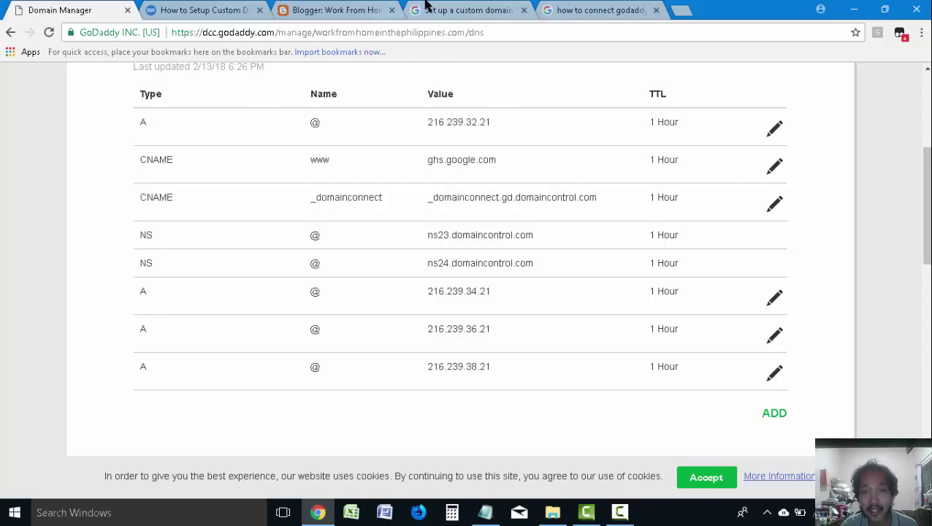
click(427, 9)
scroll(305, 177, up, 4)
click(570, 9)
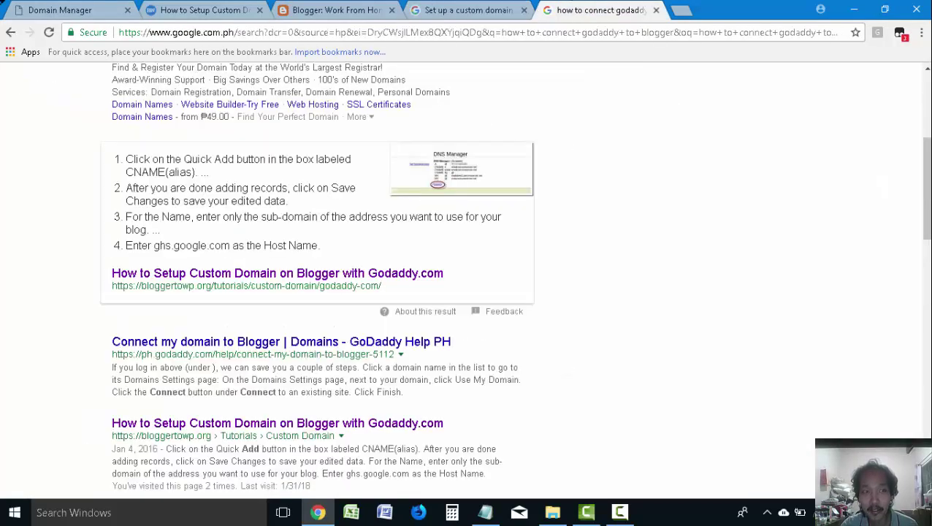
click(146, 12)
click(73, 7)
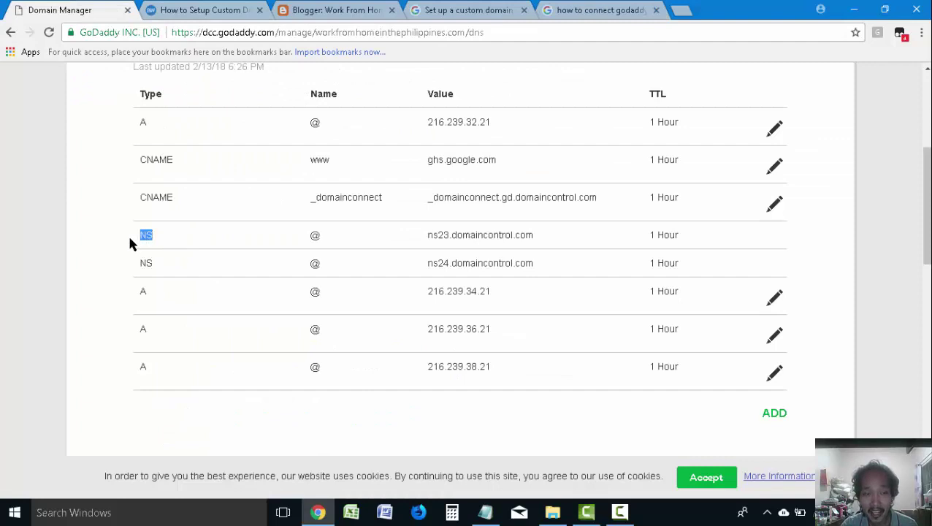
Step: Look over the complete list of DNS records again, focusing on the NS and A entries
click(131, 239)
drag(161, 296, 129, 299)
click(136, 300)
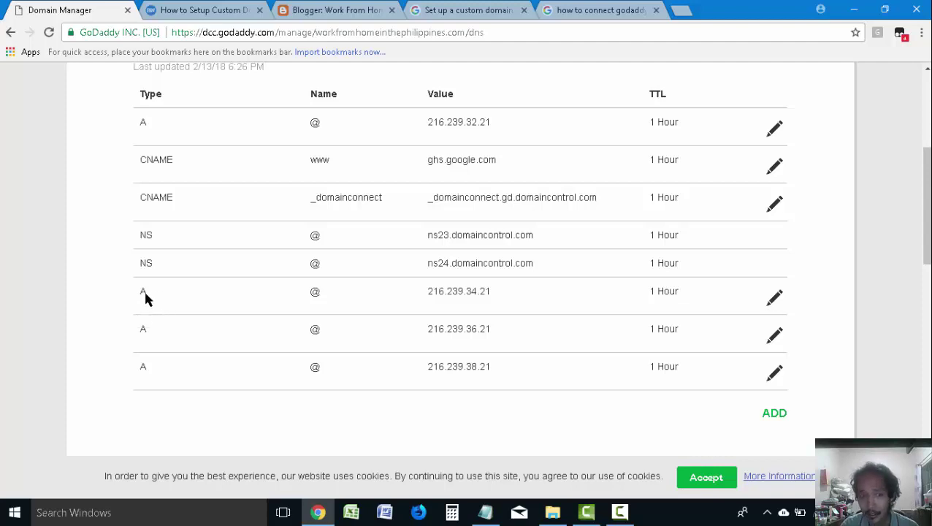
drag(211, 125, 119, 117)
click(162, 132)
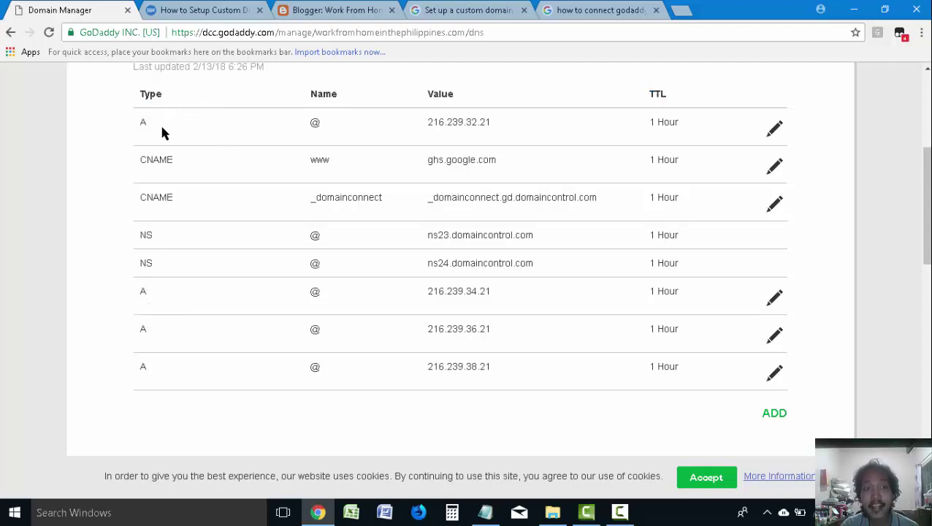
scroll(150, 172, up, 3)
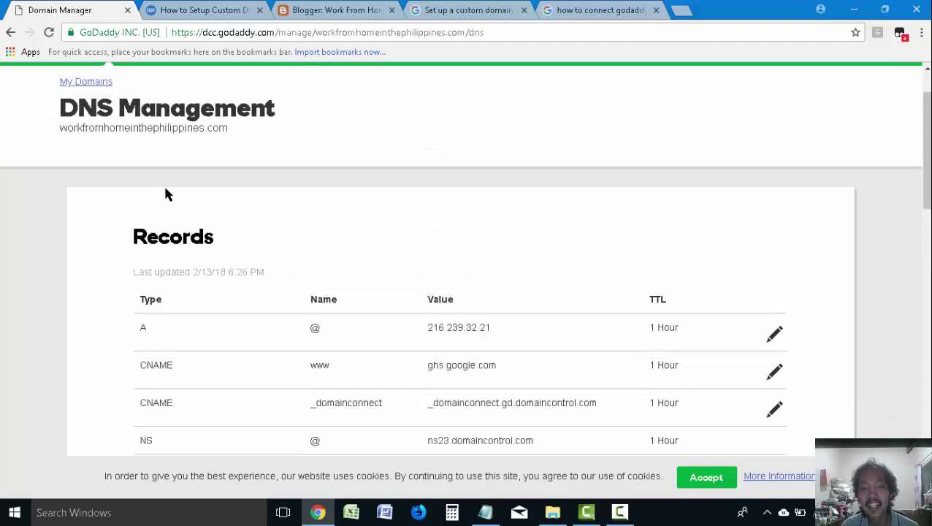
scroll(170, 194, down, 4)
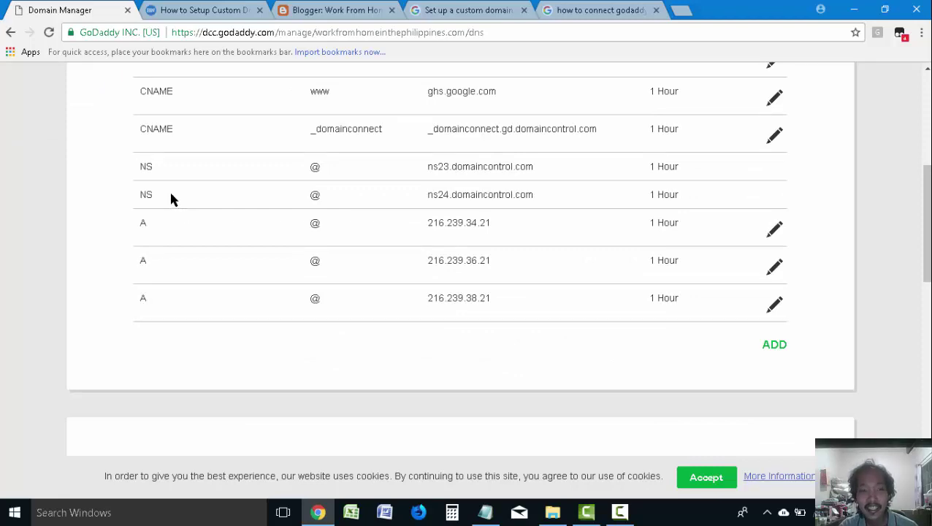
scroll(171, 195, up, 2)
Step: Switch to Blogger's basic settings and try to save workfromhomeinthephilippines.com as the blog's third-party domain
click(183, 9)
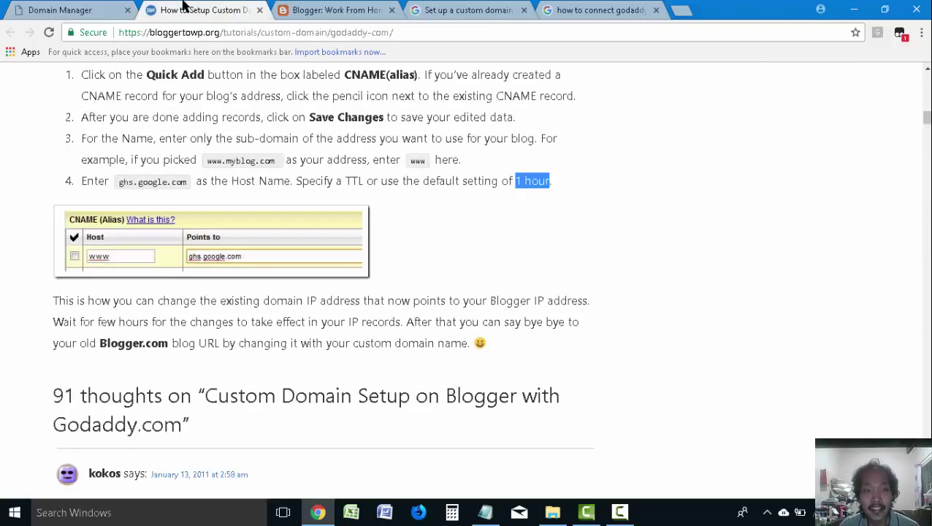
click(287, 7)
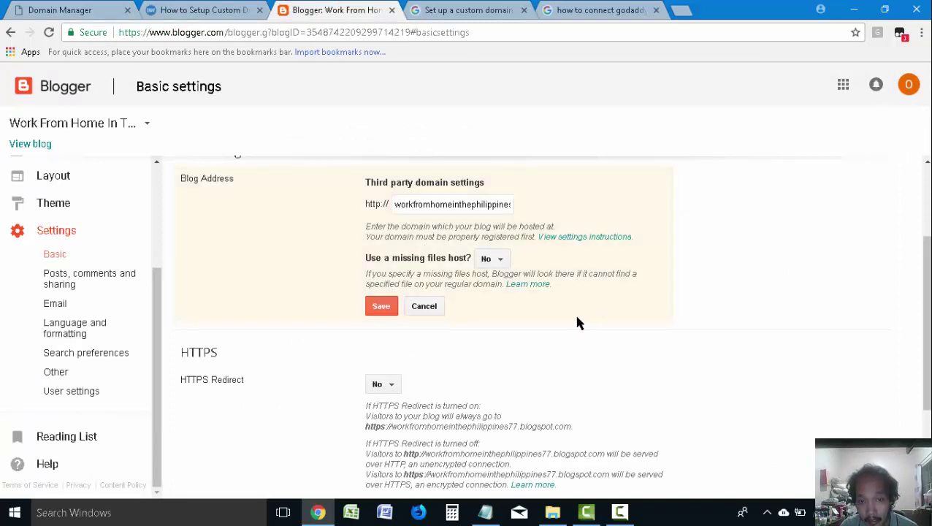
scroll(575, 313, up, 1)
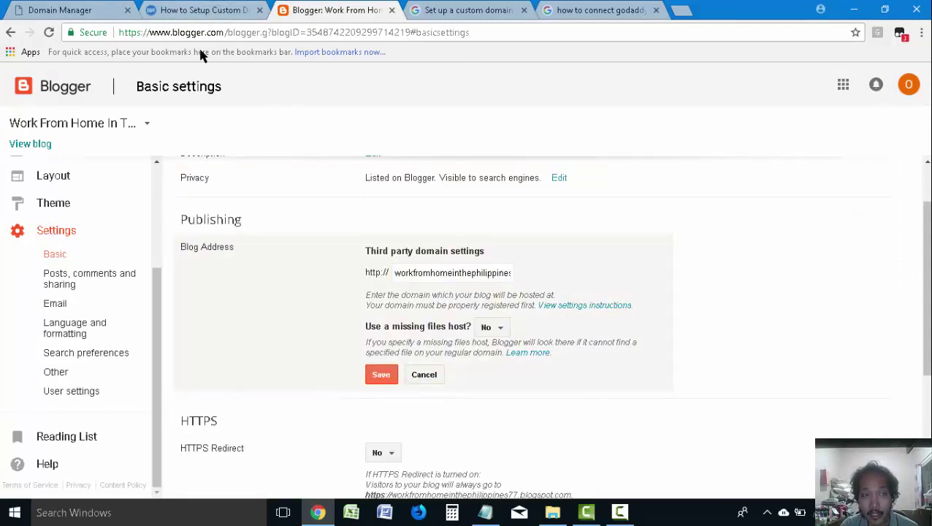
click(91, 7)
click(343, 9)
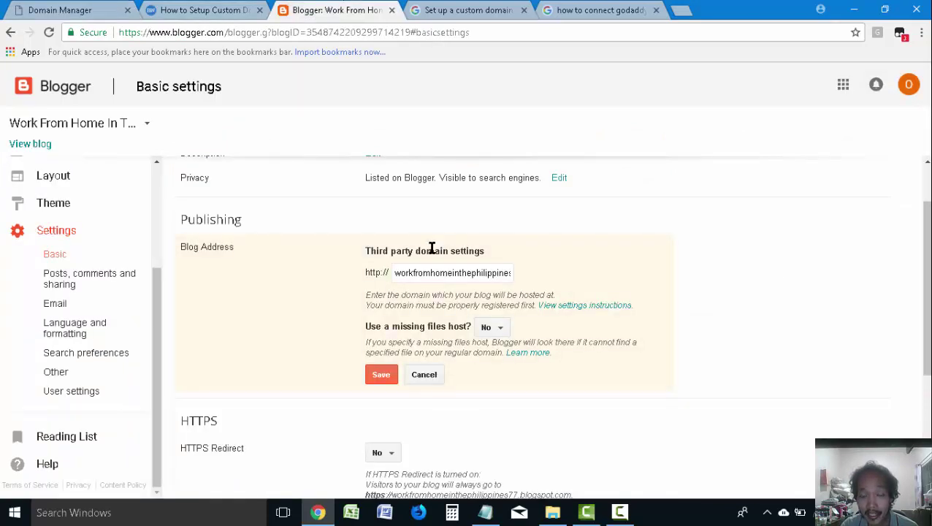
drag(502, 276, 586, 273)
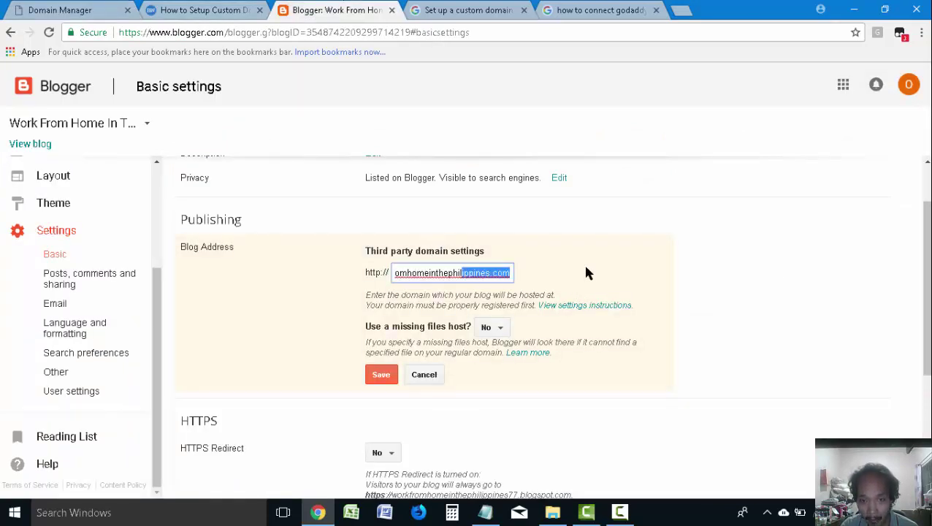
click(551, 297)
scroll(398, 362, up, 1)
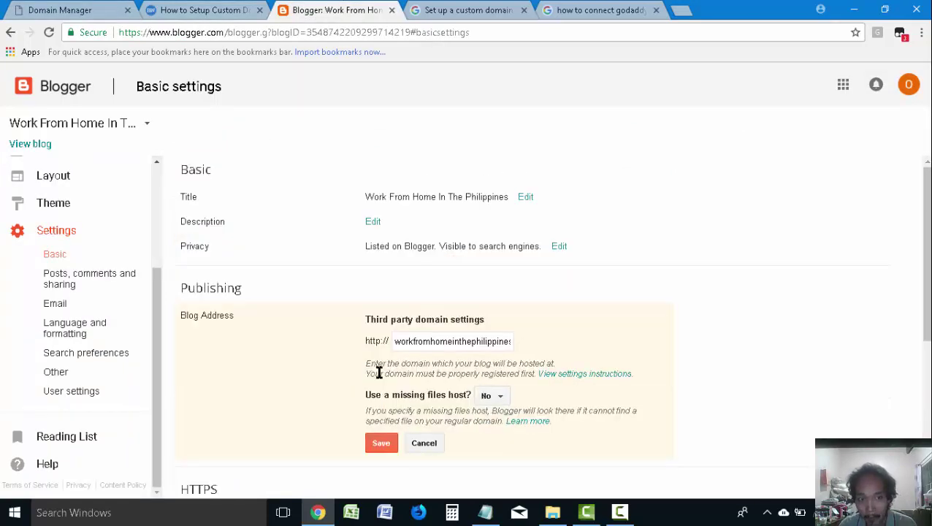
scroll(406, 333, down, 1)
click(439, 268)
drag(395, 273, 529, 285)
click(552, 292)
click(381, 375)
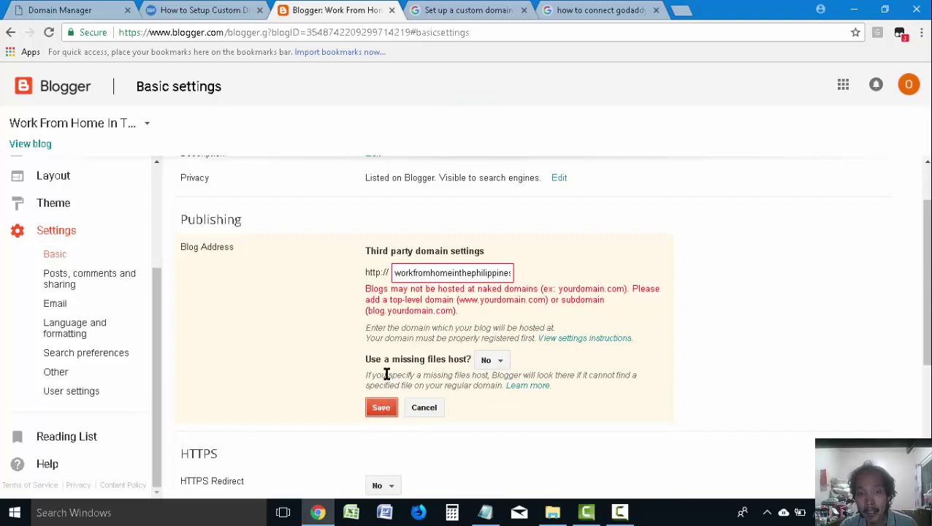
click(395, 272)
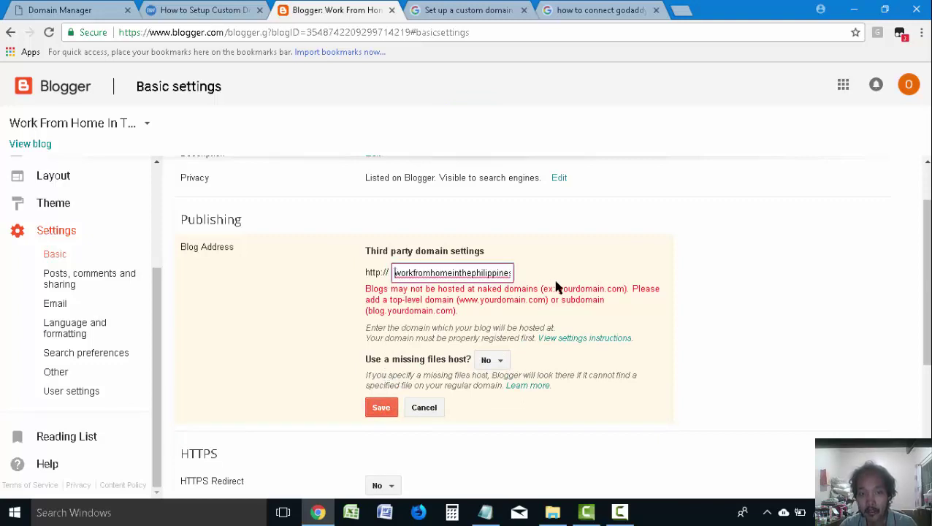
text(www.)
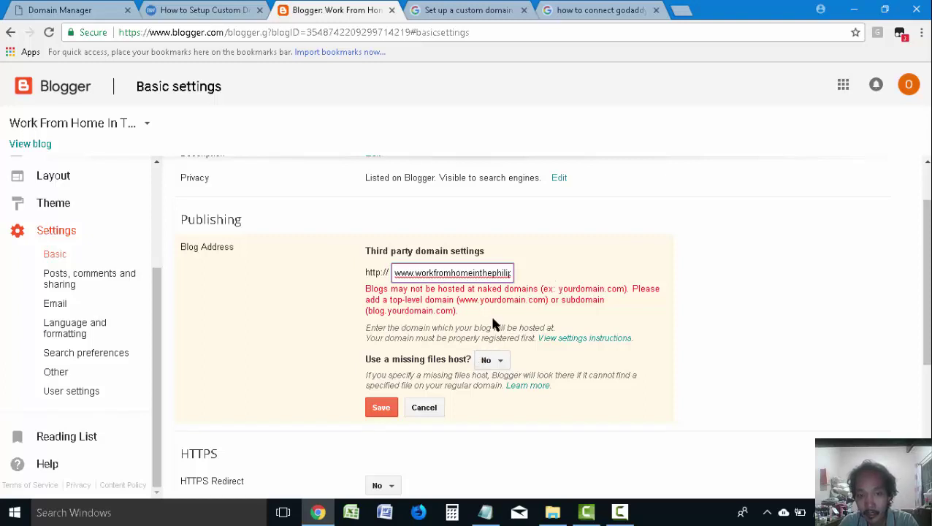
click(381, 410)
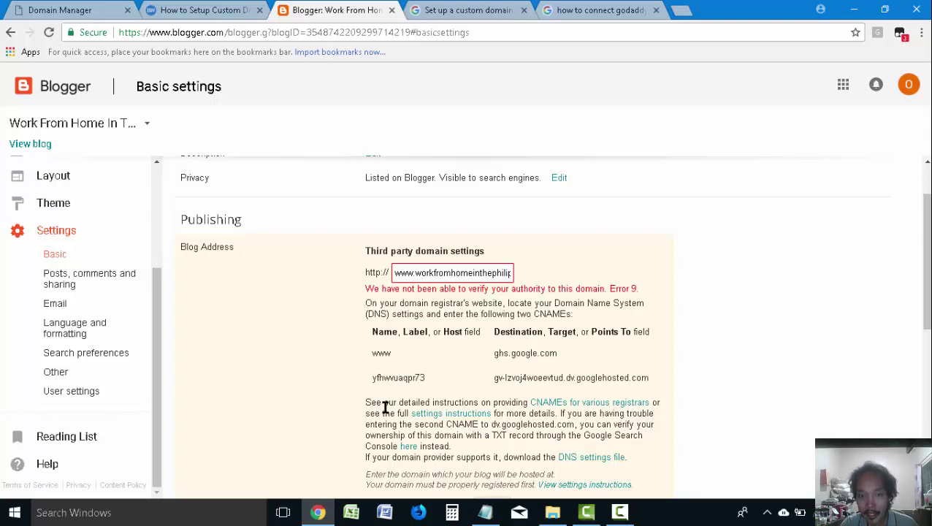
Step: Examine the names of the two CNAME entries that Blogger requires under the third-party domain settings
scroll(472, 336, down, 1)
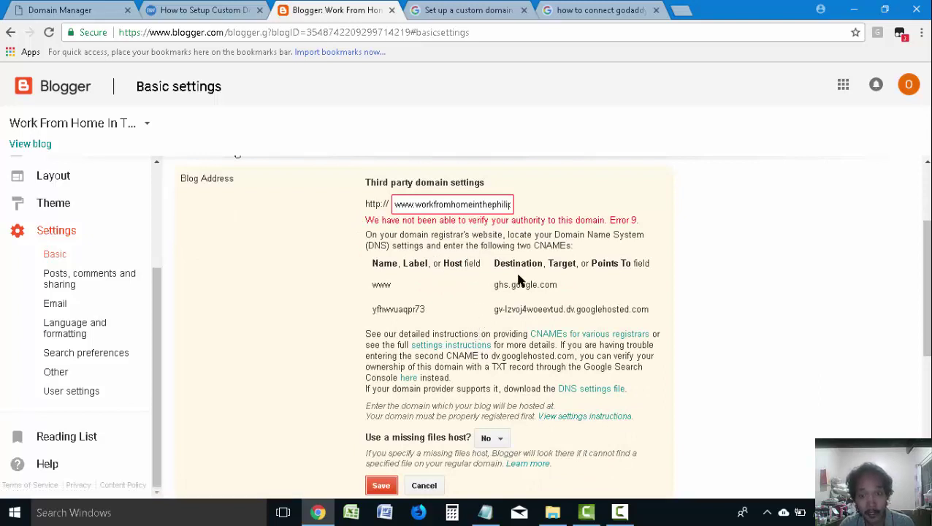
double_click(378, 283)
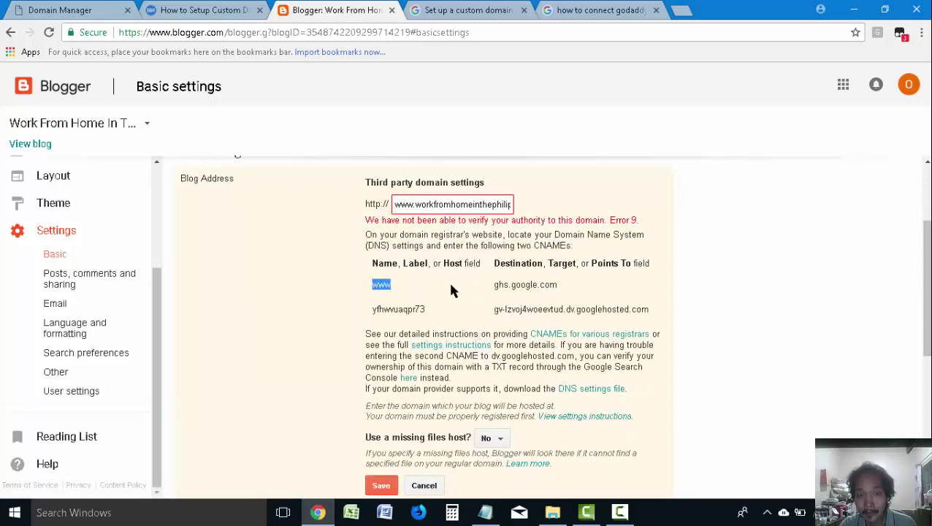
click(495, 286)
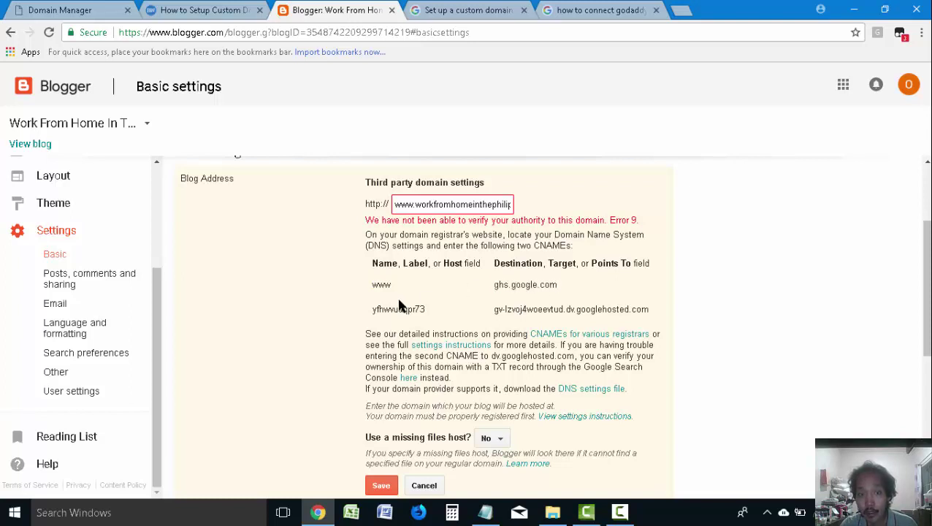
drag(429, 315, 370, 310)
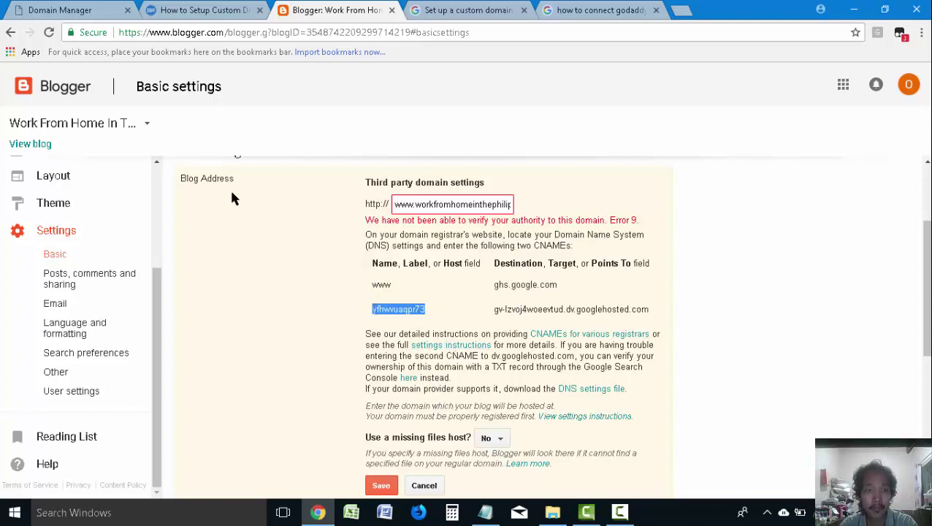
Step: Place the Blogger page beside GoDaddy's Domain Manager in the browser and compare Blogger's required CNAMEs with the domain's DNS records
click(105, 6)
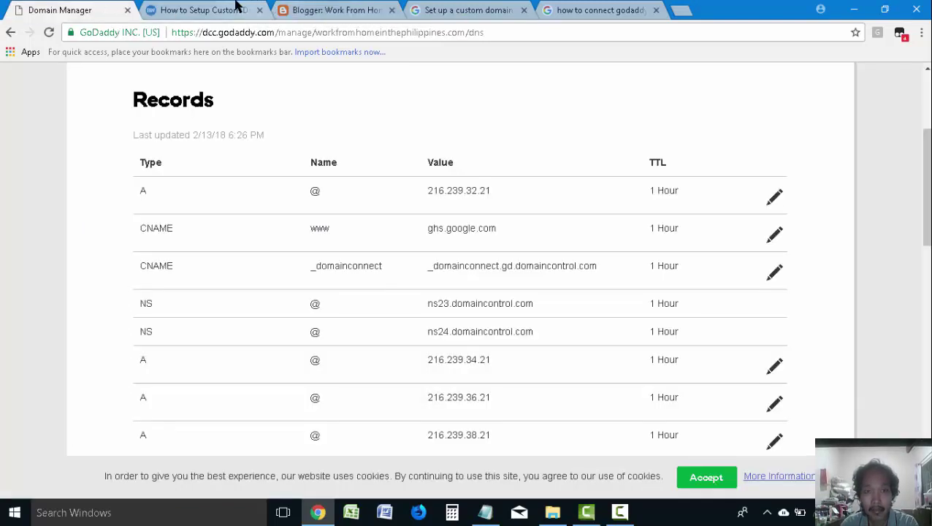
click(235, 9)
drag(322, 6, 219, 9)
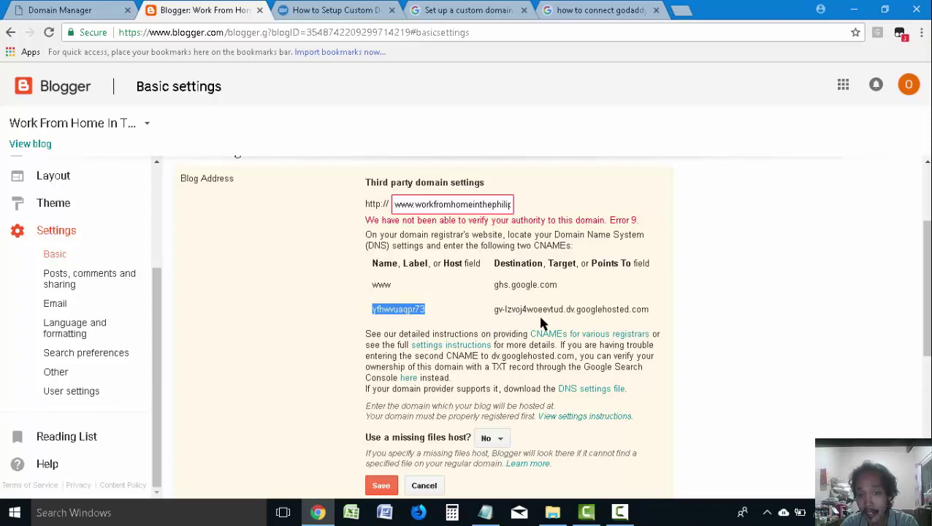
click(97, 9)
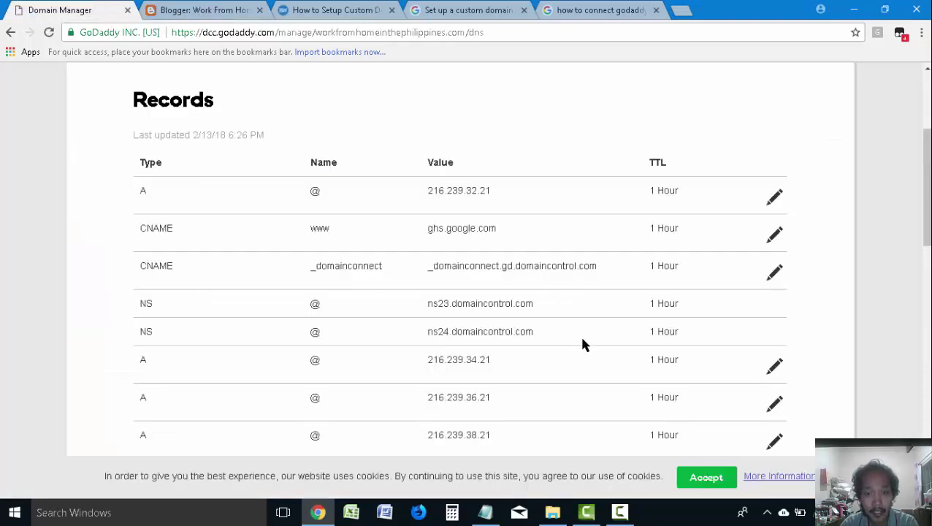
click(202, 9)
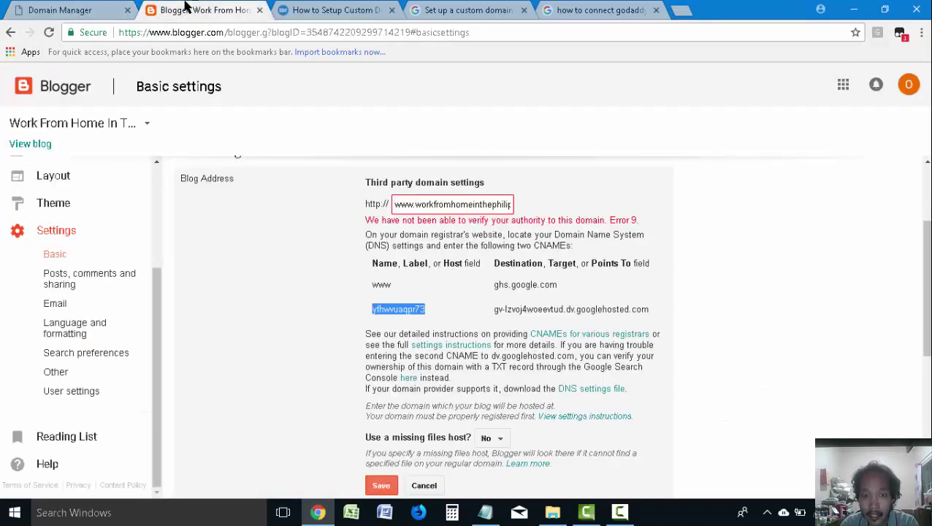
click(58, 9)
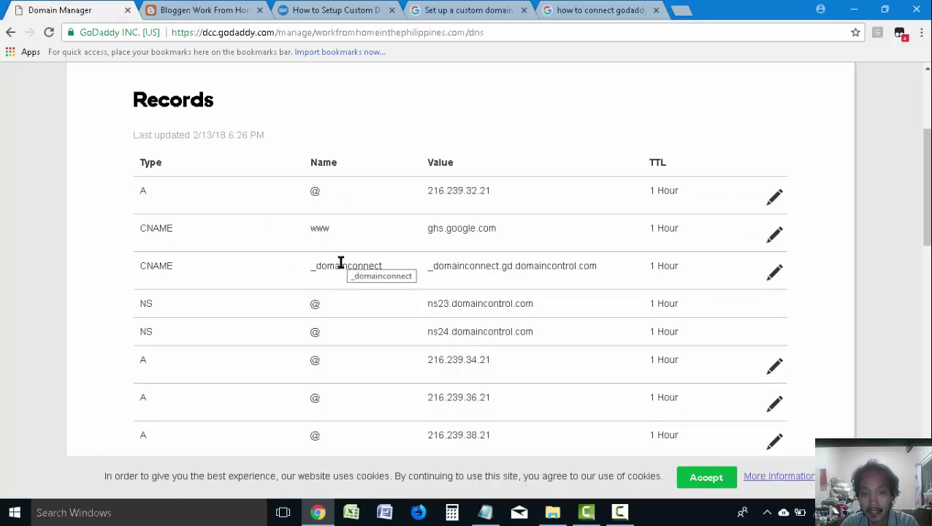
Step: Switch to Notepad and start a new blank note, discarding the existing text
click(485, 512)
click(472, 52)
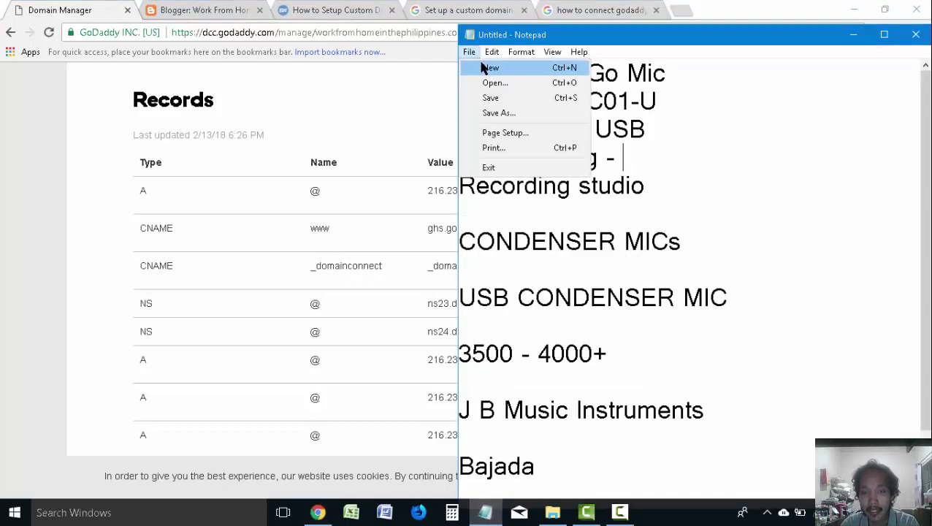
click(482, 67)
click(502, 255)
Step: Copy the name _domainconnect from GoDaddy's second CNAME record into the blank note as a backup
click(161, 267)
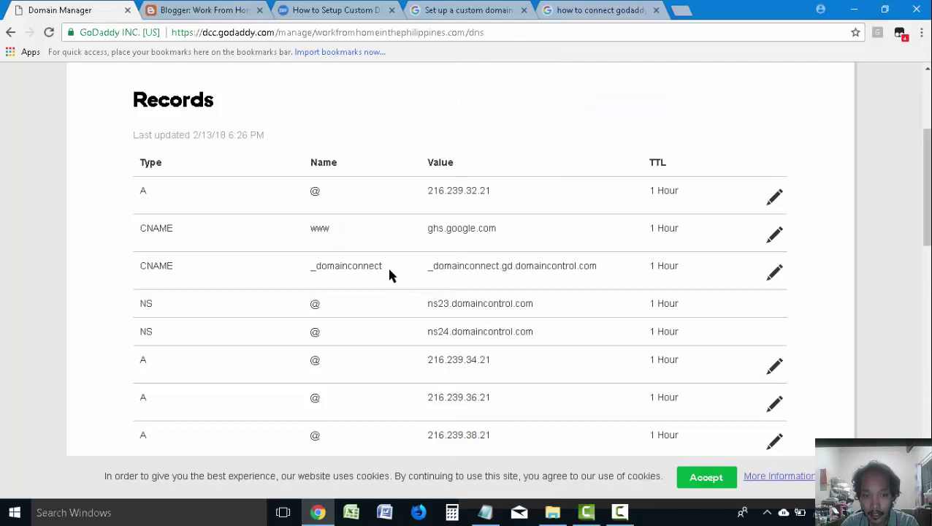
drag(389, 274, 316, 272)
drag(435, 265, 583, 273)
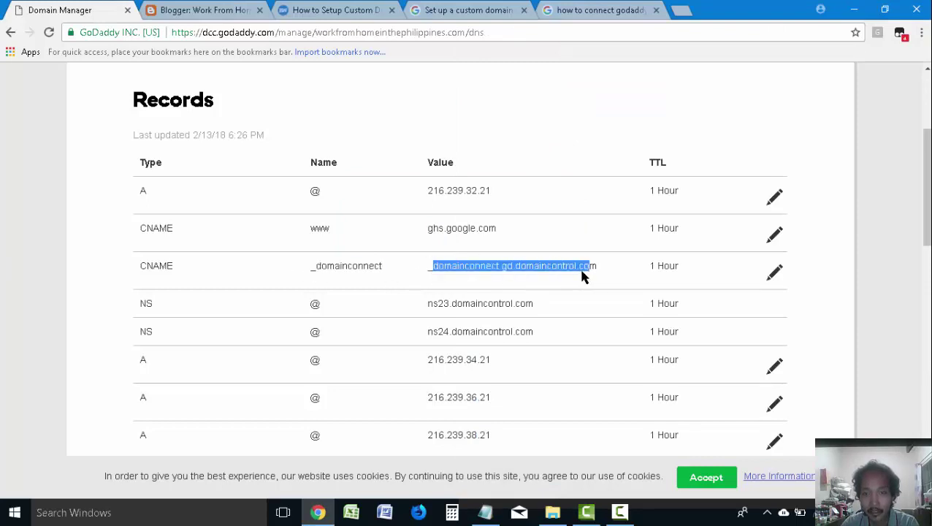
click(563, 282)
double_click(314, 268)
key(ctrl+c)
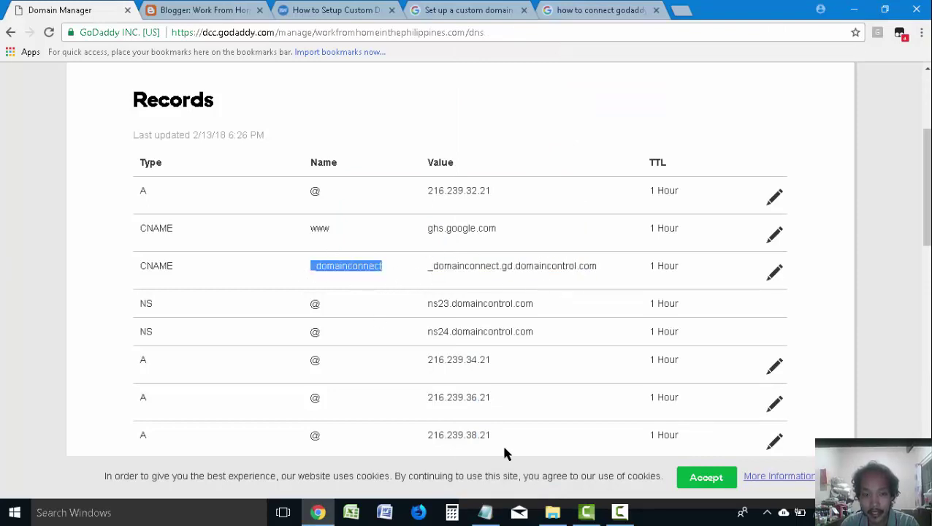
click(485, 512)
key(ctrl+v)
Step: Copy the record's value _domainconnect.gd.domaincontrol.com onto the note's second line and remove the leading space before _domainconnect
click(327, 160)
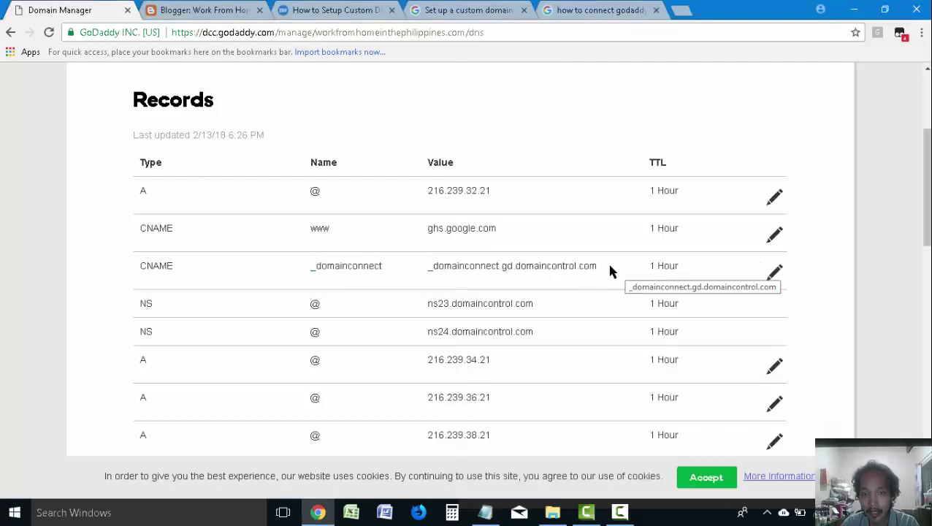
drag(599, 267, 427, 269)
key(ctrl+c)
click(485, 513)
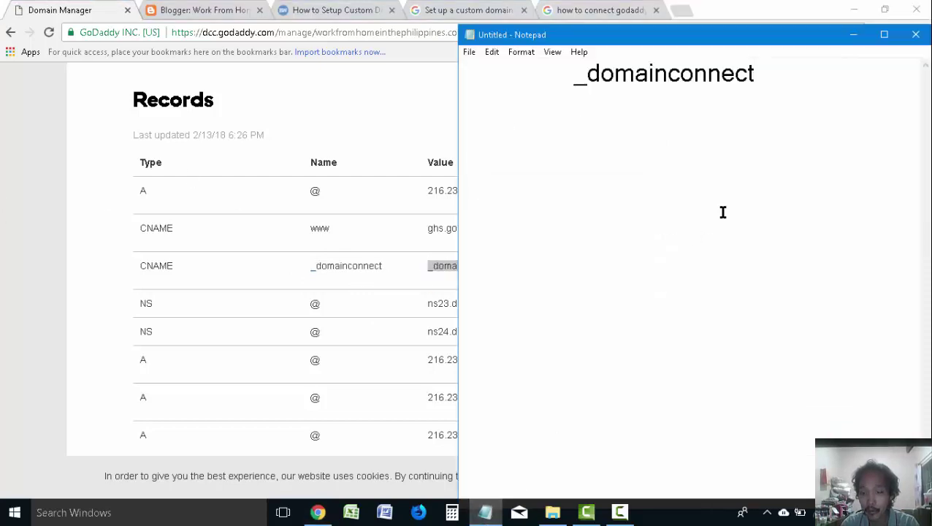
key(Return)
key(ctrl+v)
drag(574, 76, 417, 84)
key(BackSpace)
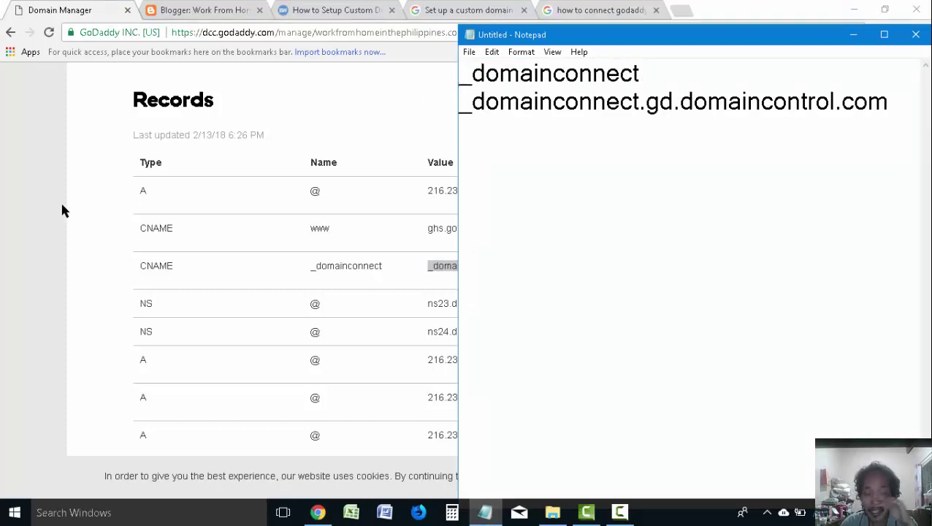
Step: Edit GoDaddy's _domainconnect CNAME record and replace its host with the verification name from Blogger's second required CNAME
click(26, 219)
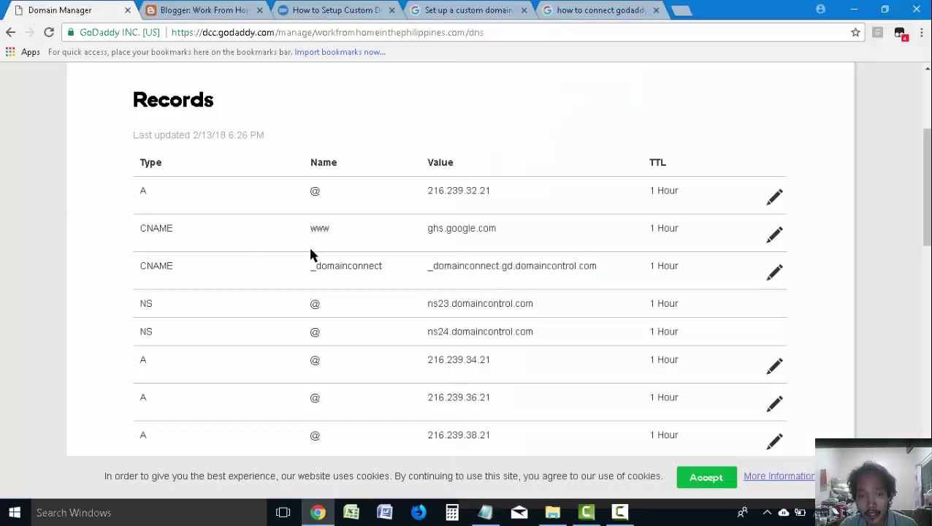
click(775, 275)
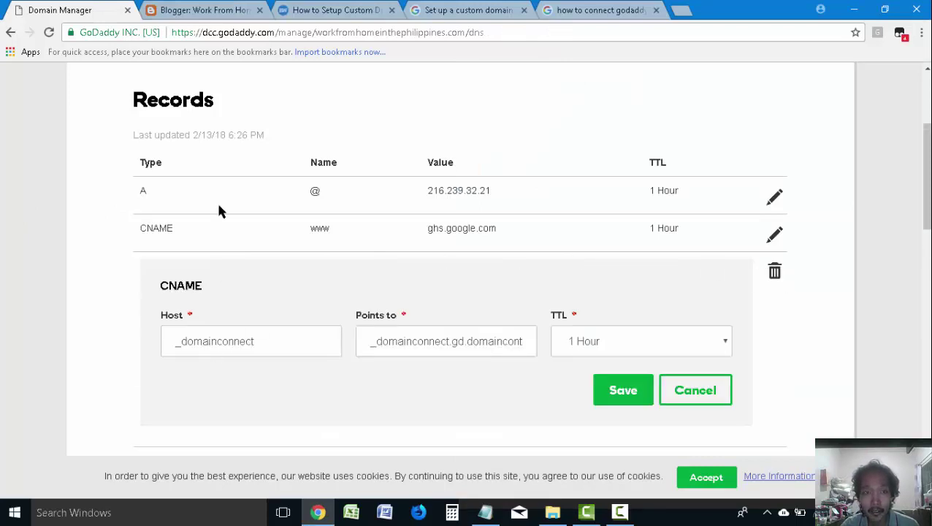
click(257, 3)
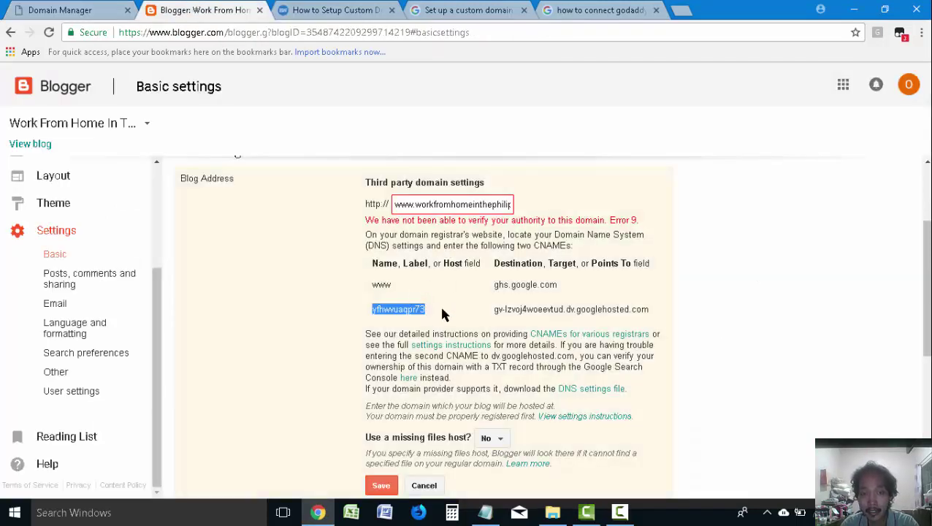
click(393, 312)
double_click(393, 311)
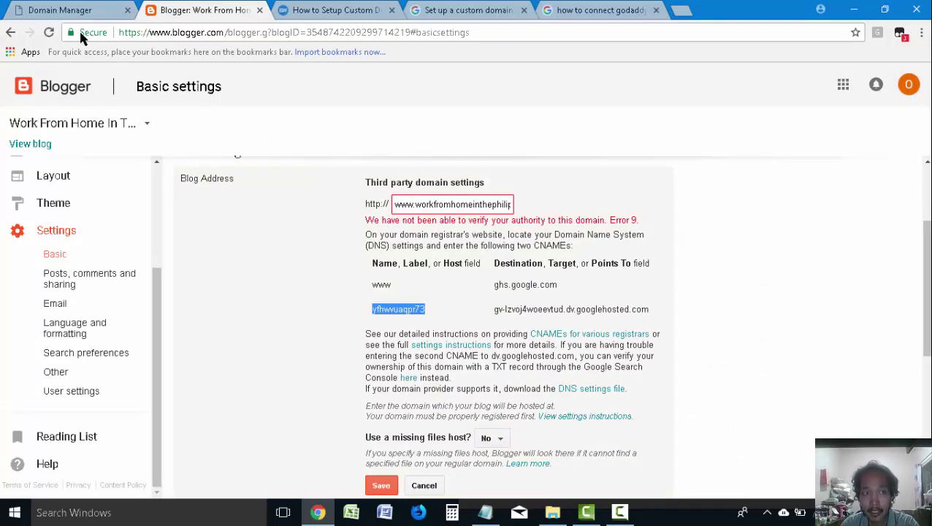
click(73, 10)
double_click(254, 339)
key(ctrl+v)
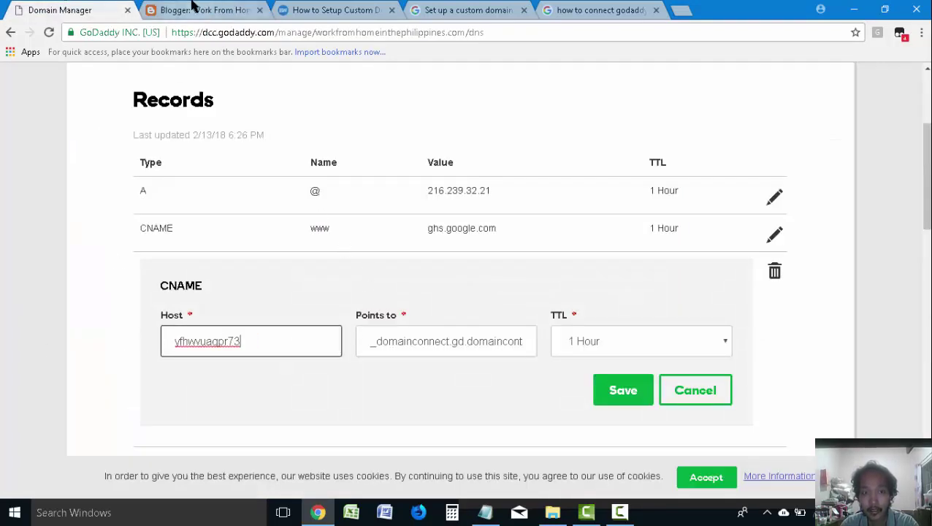
Step: Insert Blogger's verification target from the second required CNAME into the record's Points to value
click(207, 9)
drag(656, 308, 332, 333)
click(102, 8)
click(520, 341)
key(ctrl+v)
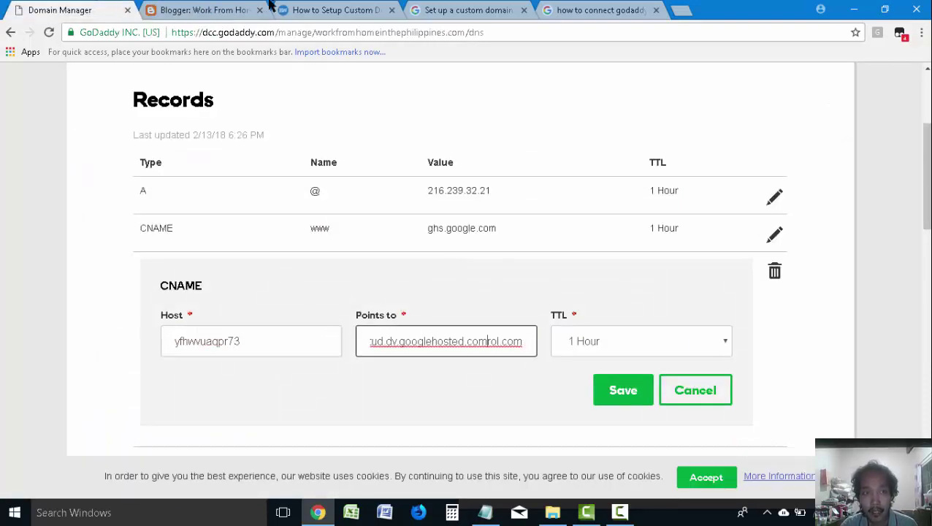
click(210, 8)
click(67, 7)
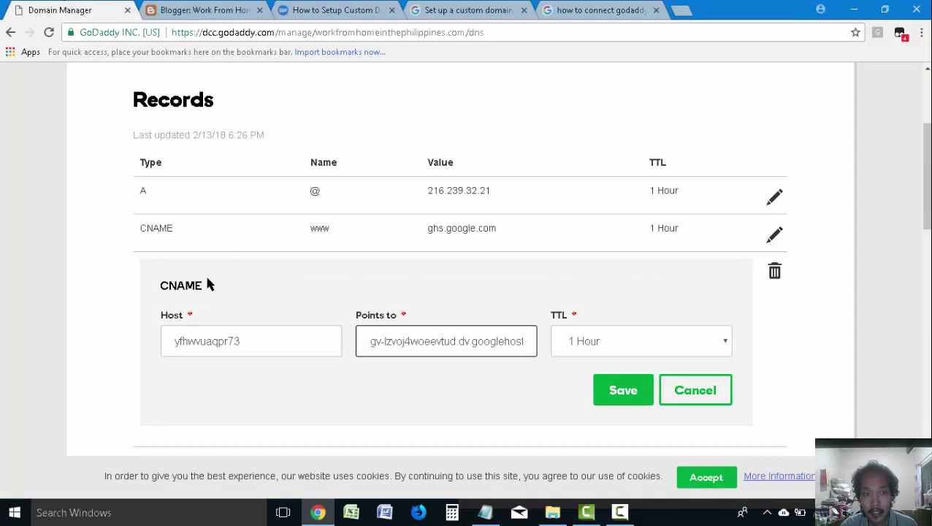
Step: Check the CNAME record's host and Points to entries, keep the TTL at 1 Hour, and save the record
drag(209, 284, 161, 285)
click(204, 340)
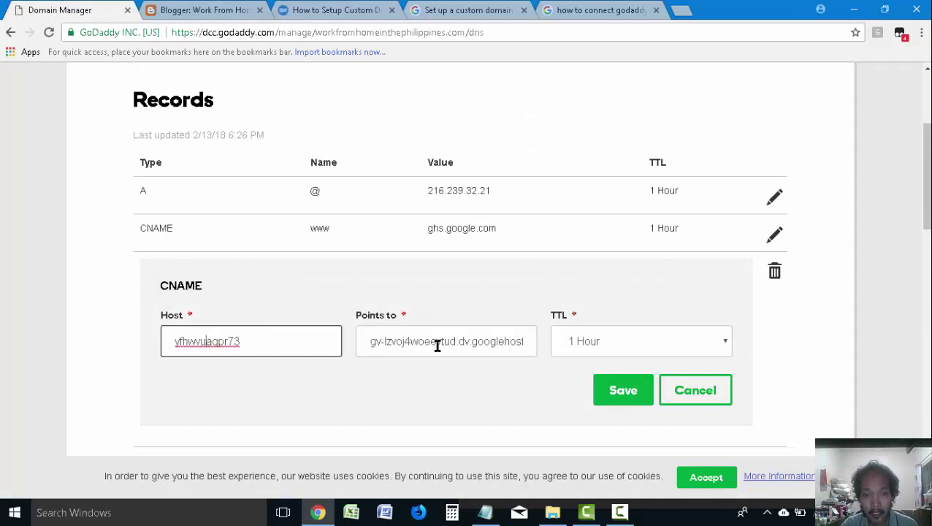
click(436, 343)
click(612, 381)
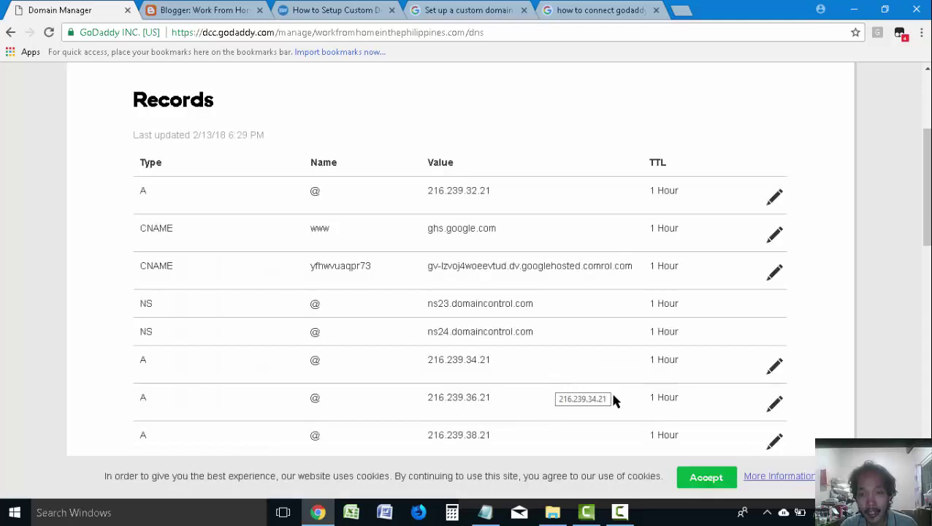
Step: Look over the whole DNS Management page, including the records, nameservers, advanced features and forwarding sections
scroll(658, 406, down, 2)
scroll(700, 413, down, 3)
scroll(697, 412, down, 4)
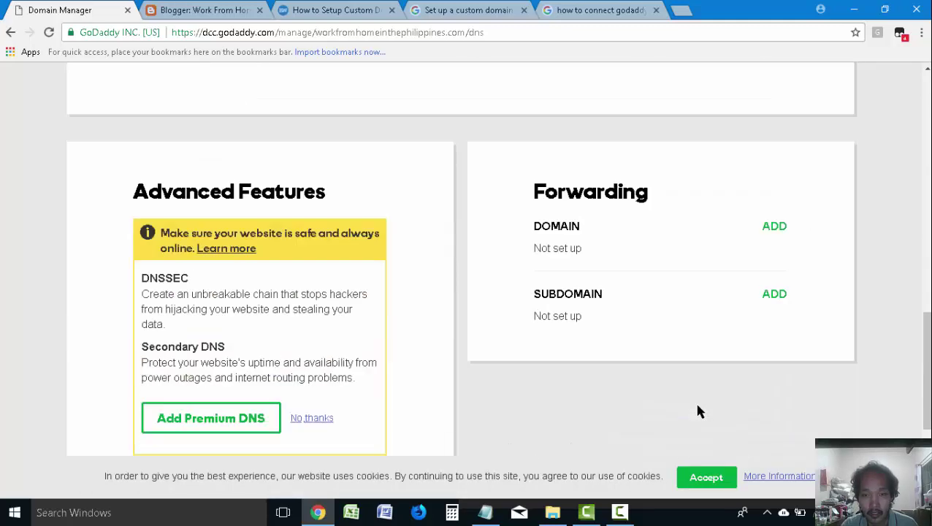
scroll(698, 411, up, 6)
scroll(697, 409, up, 5)
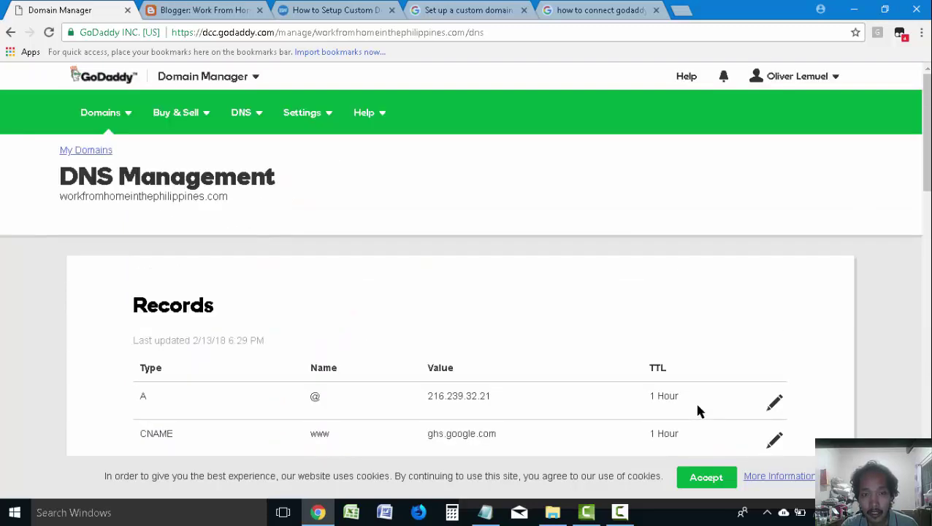
scroll(694, 398, down, 10)
scroll(572, 263, up, 4)
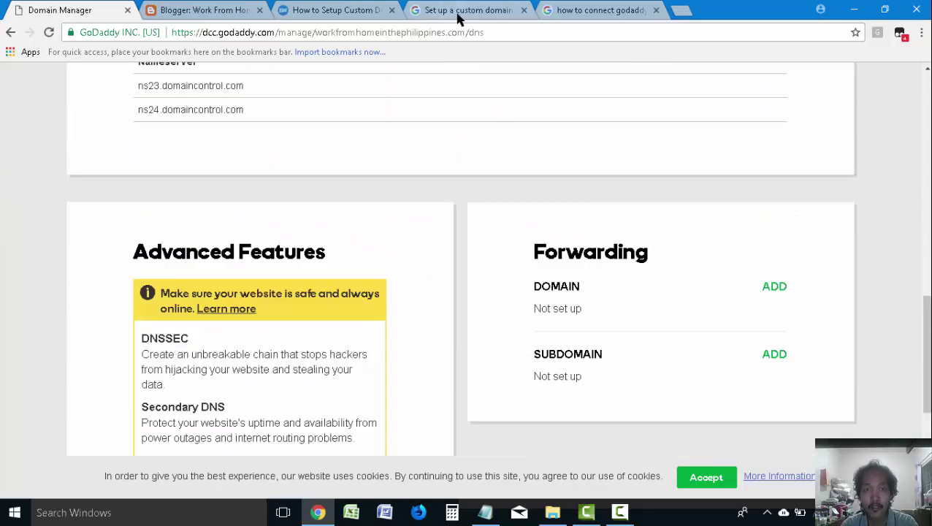
Step: Reload GoDaddy's DNS Management page and check Blogger's third-party domain settings again while it loads
click(508, 34)
key(Return)
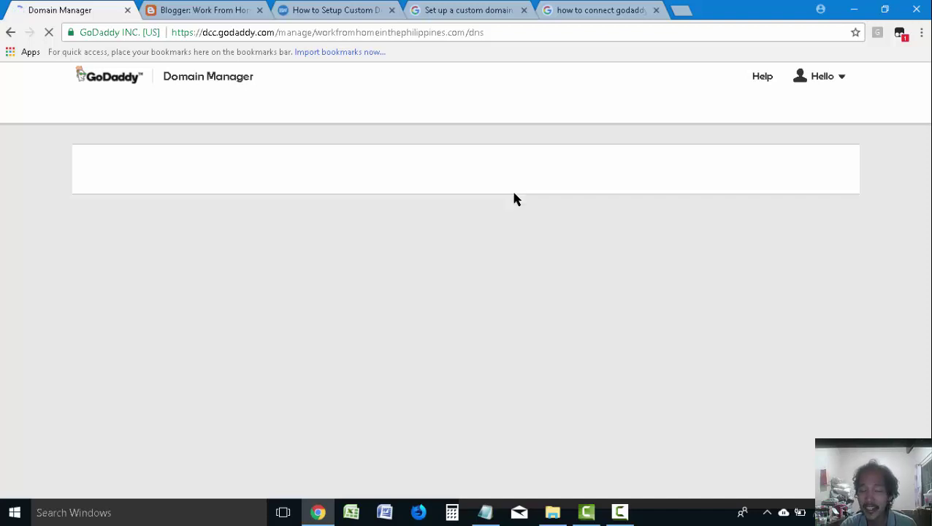
click(194, 7)
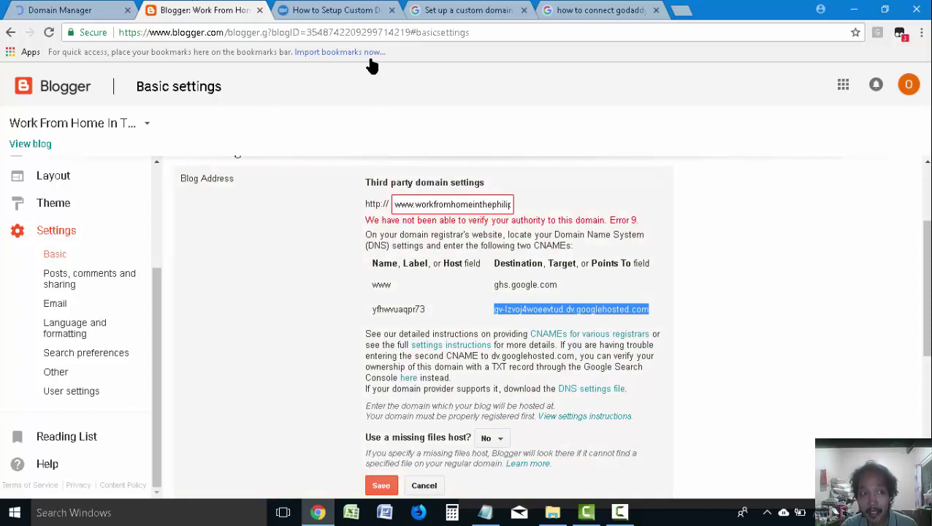
click(85, 8)
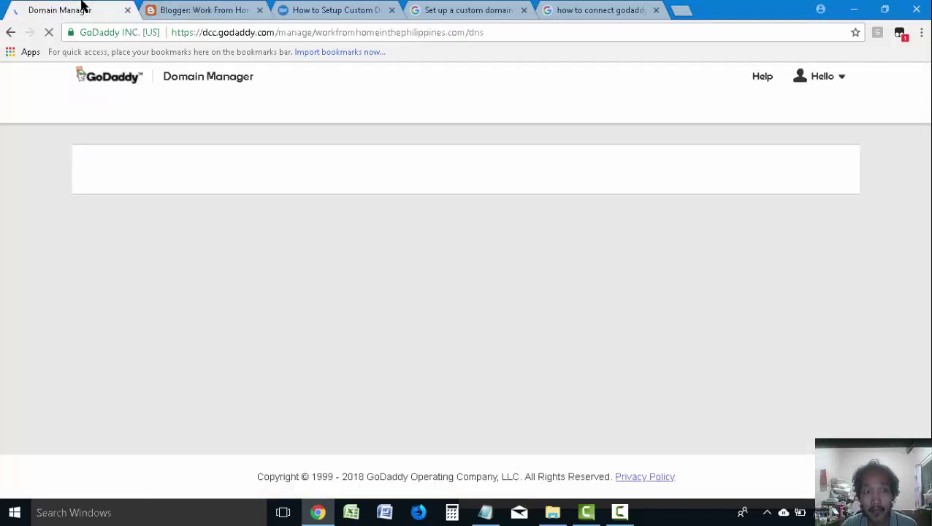
click(166, 8)
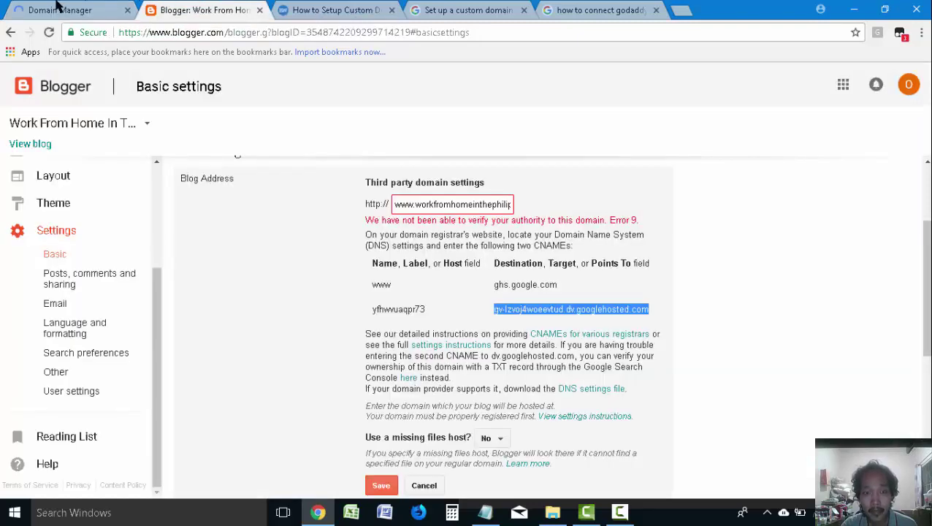
click(58, 8)
click(182, 9)
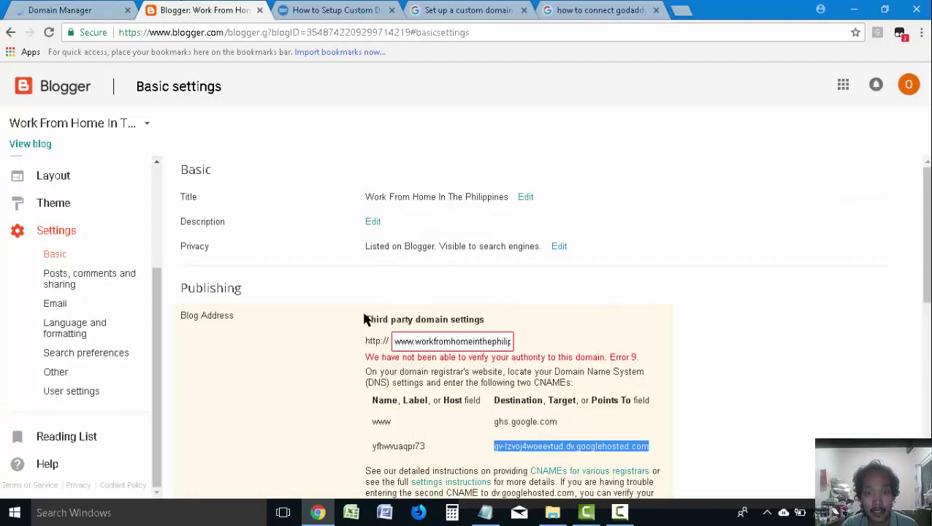
scroll(365, 318, down, 3)
click(77, 6)
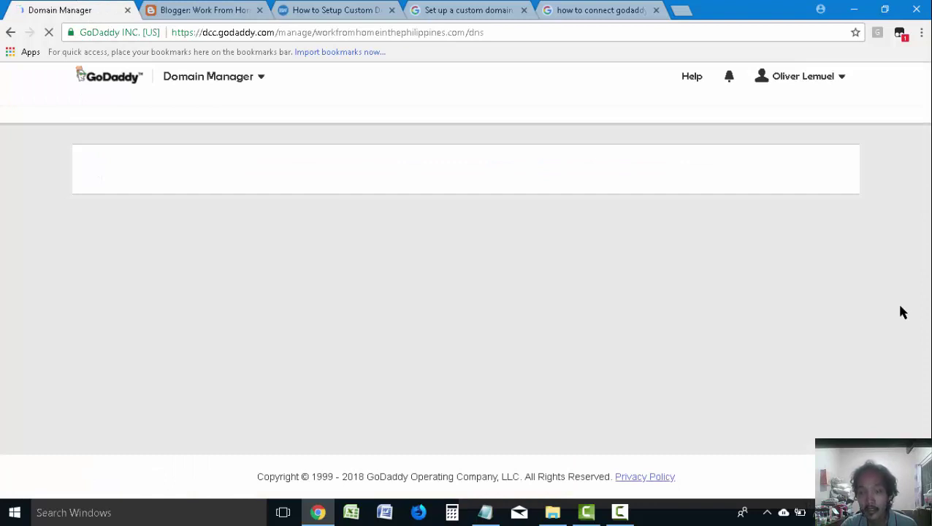
click(620, 512)
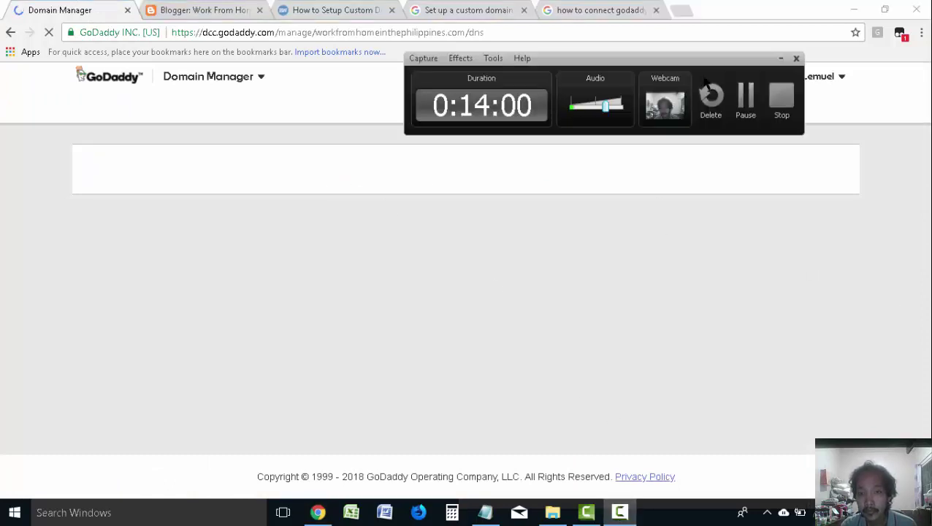
Step: Try again to save the blog's www address in Blogger's third-party domain settings
click(782, 60)
click(177, 10)
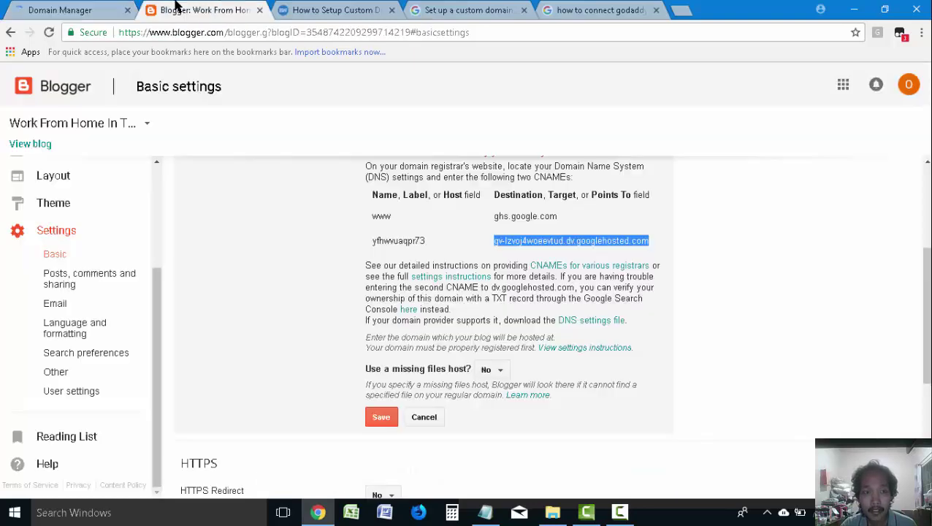
click(92, 7)
click(163, 7)
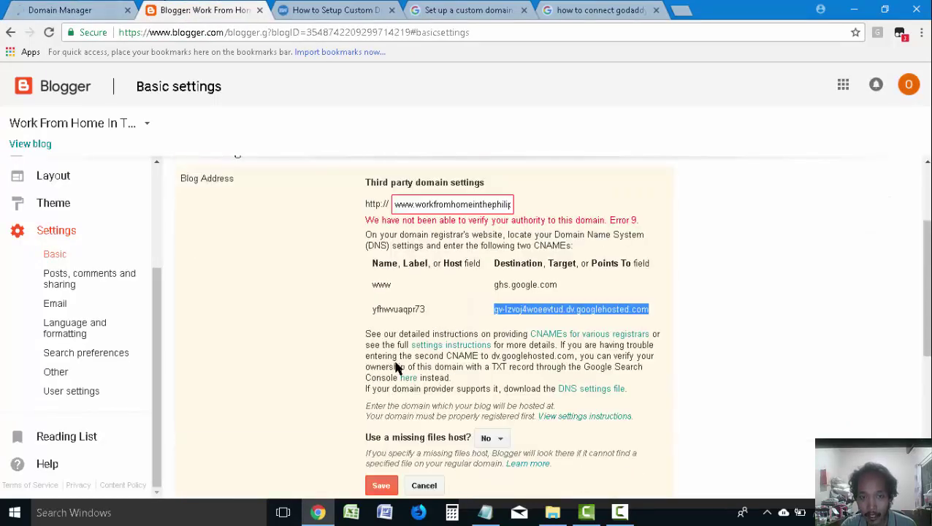
click(382, 486)
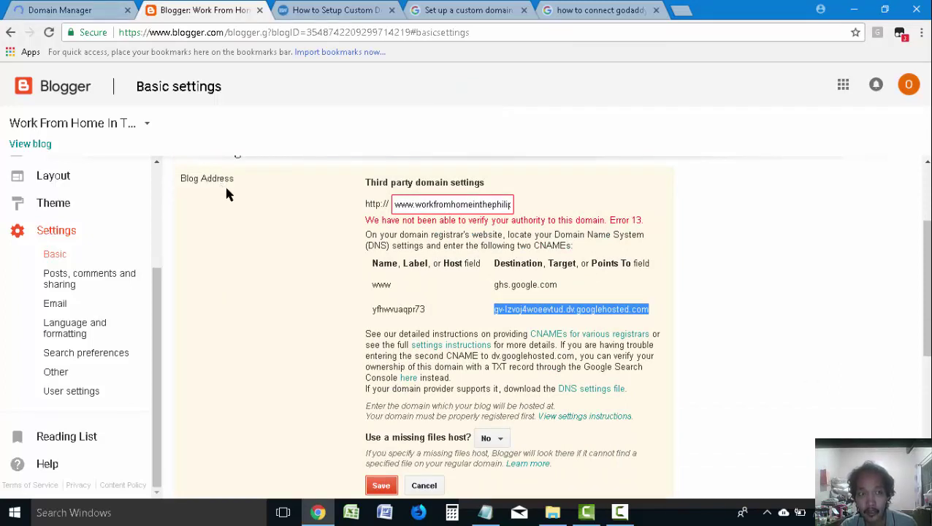
Step: Read Blogger's note on trouble entering the second CNAME and check whether GoDaddy's DNS page has finished loading
drag(365, 356, 655, 355)
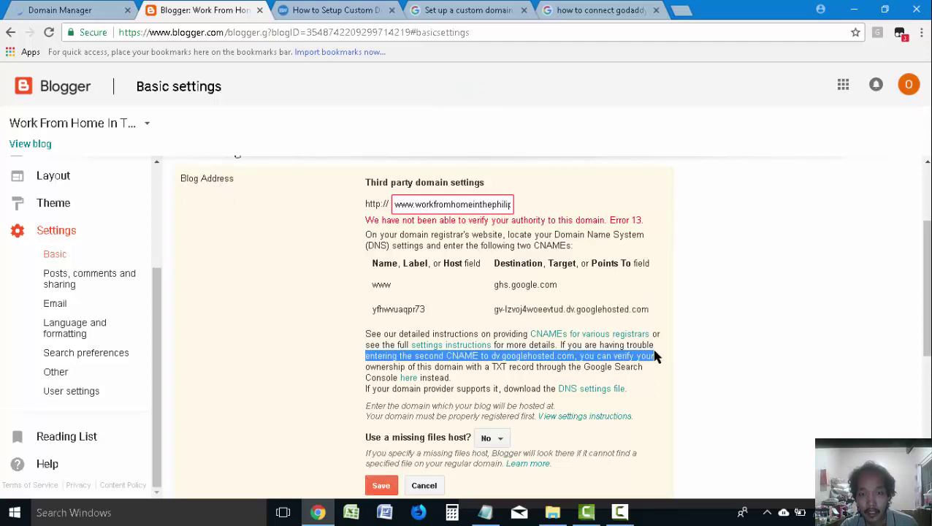
click(720, 368)
click(109, 5)
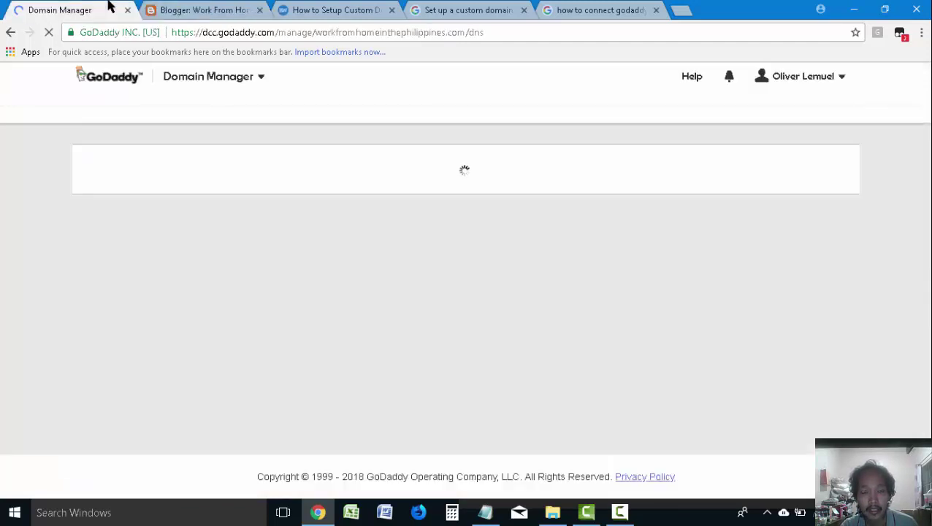
click(182, 6)
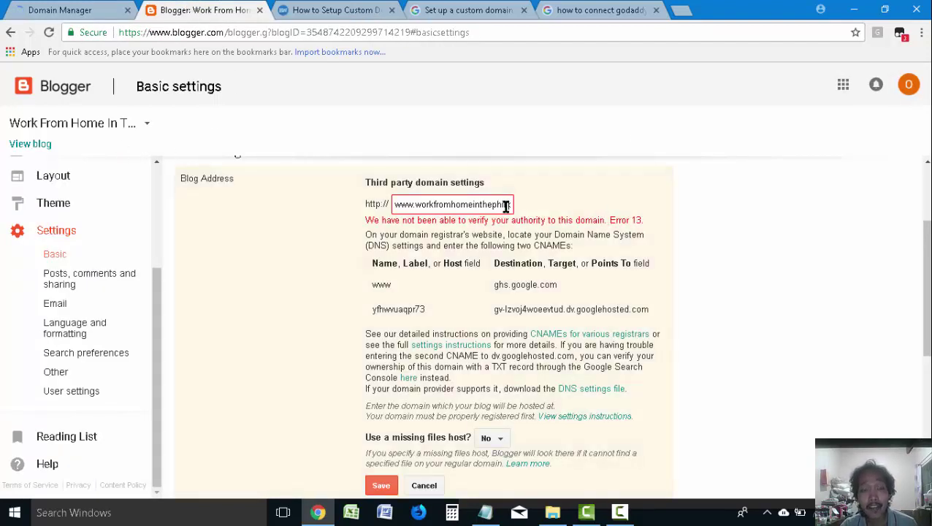
click(41, 9)
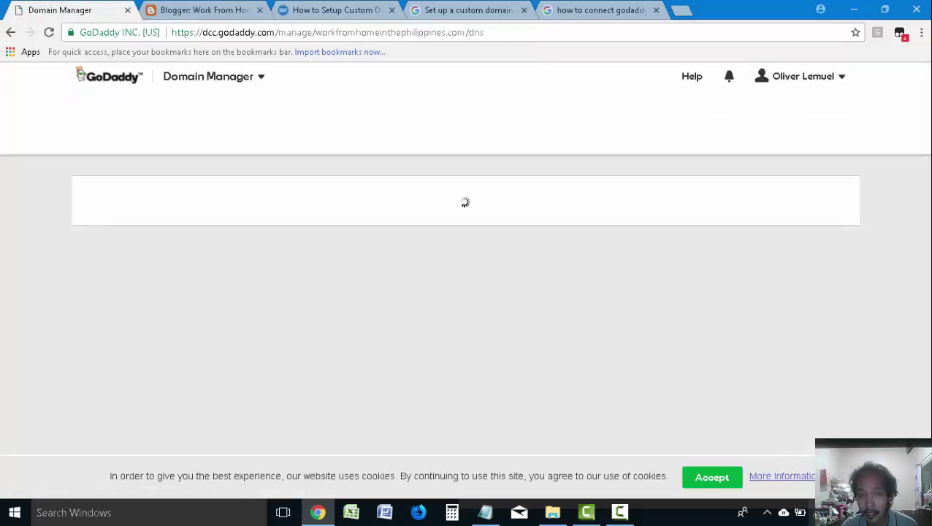
click(152, 9)
Step: Connect the computer to the Wi-Fi network B315_A02EC
click(800, 512)
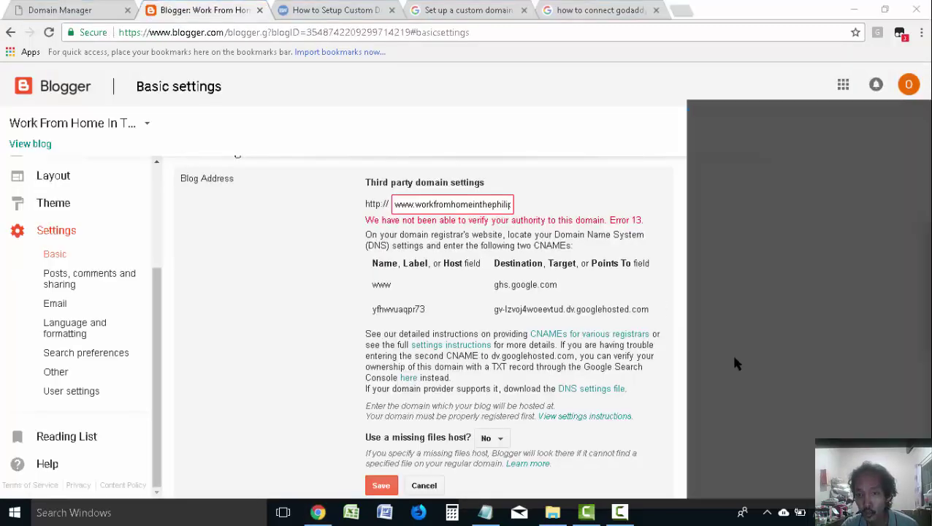
click(786, 228)
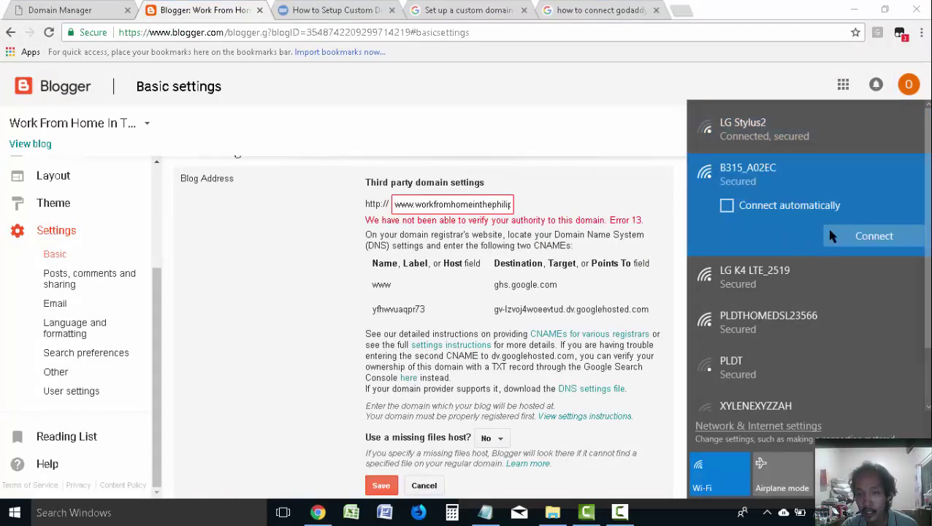
click(856, 241)
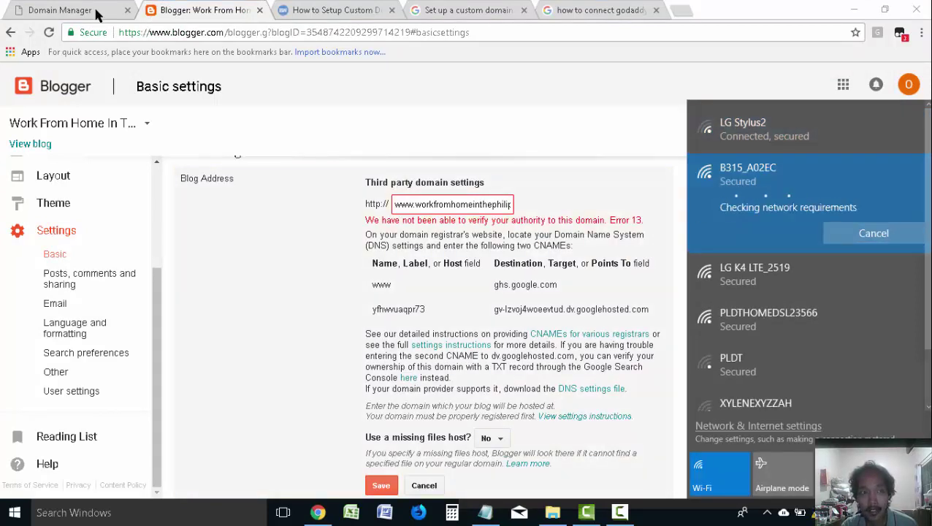
Step: Compare the two CNAME records in GoDaddy's DNS list with the names and targets Blogger requires
click(83, 7)
scroll(354, 350, down, 4)
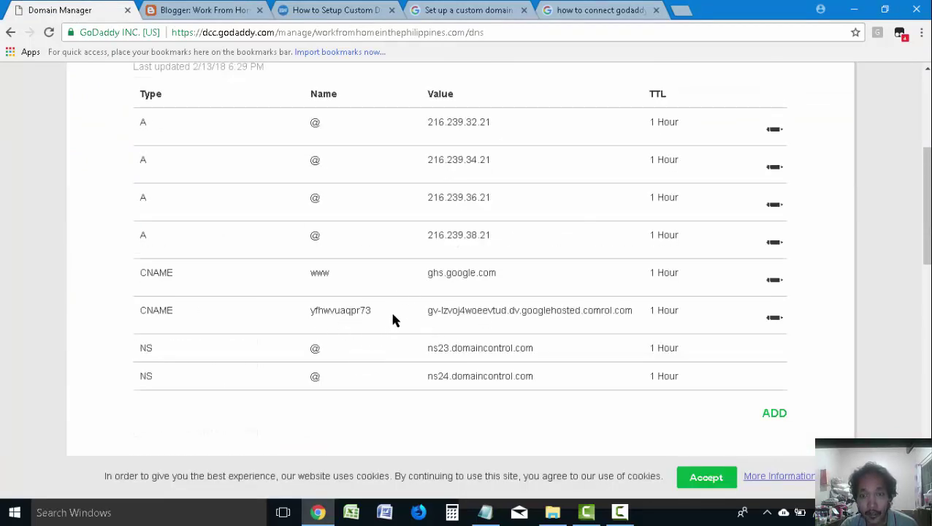
click(194, 6)
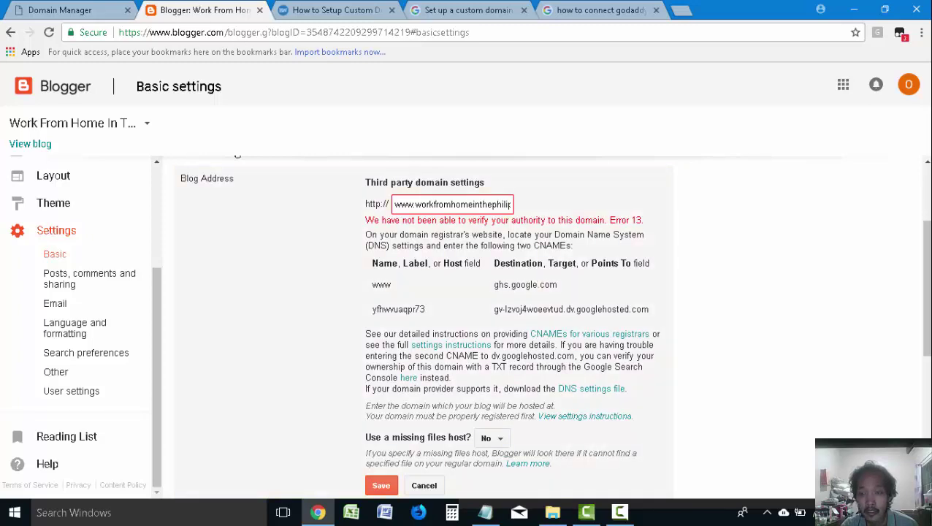